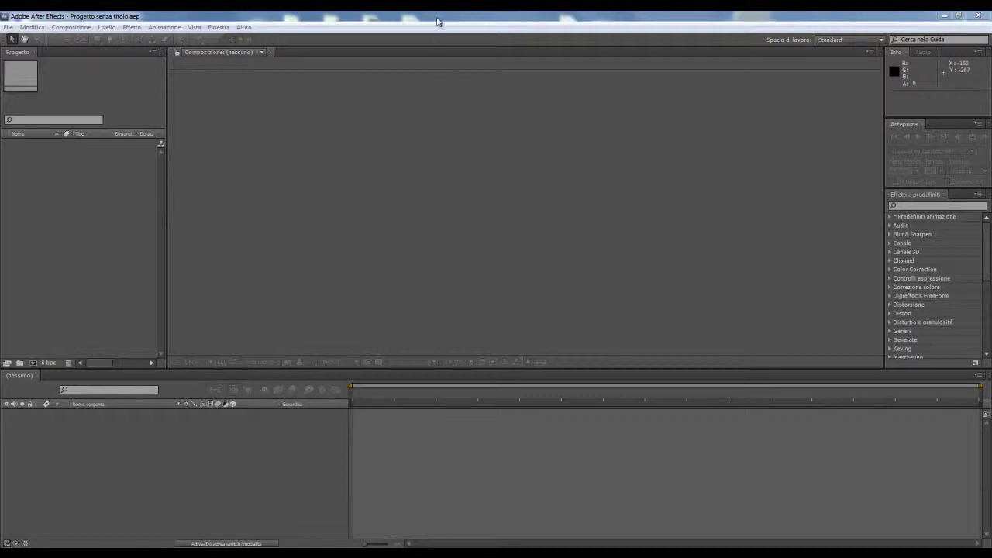
Start a new composition named Video with a 1280 x 720 frame size.
click(78, 28)
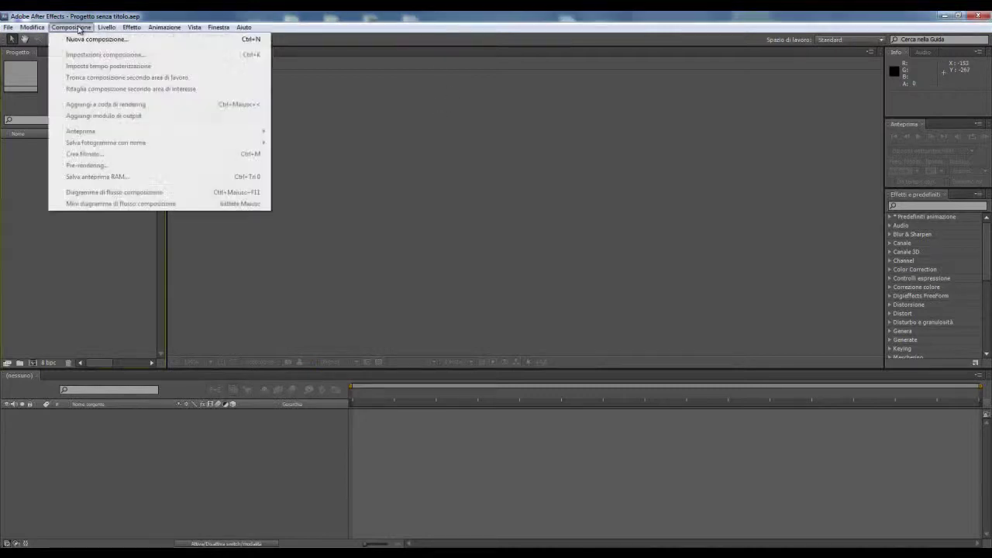
click(92, 40)
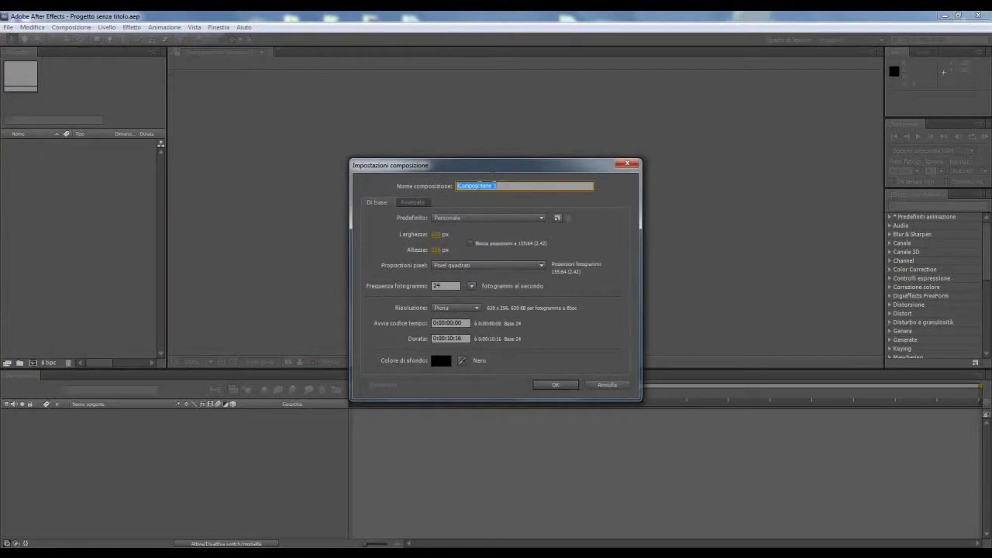
text(t)
text(Video)
click(436, 236)
click(438, 237)
text(1280)
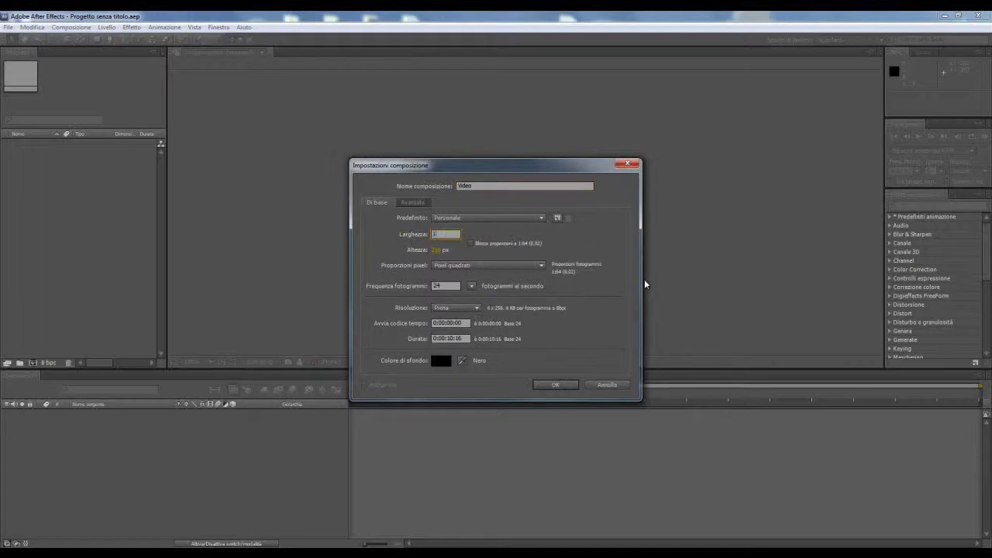
key(Tab)
text(720)
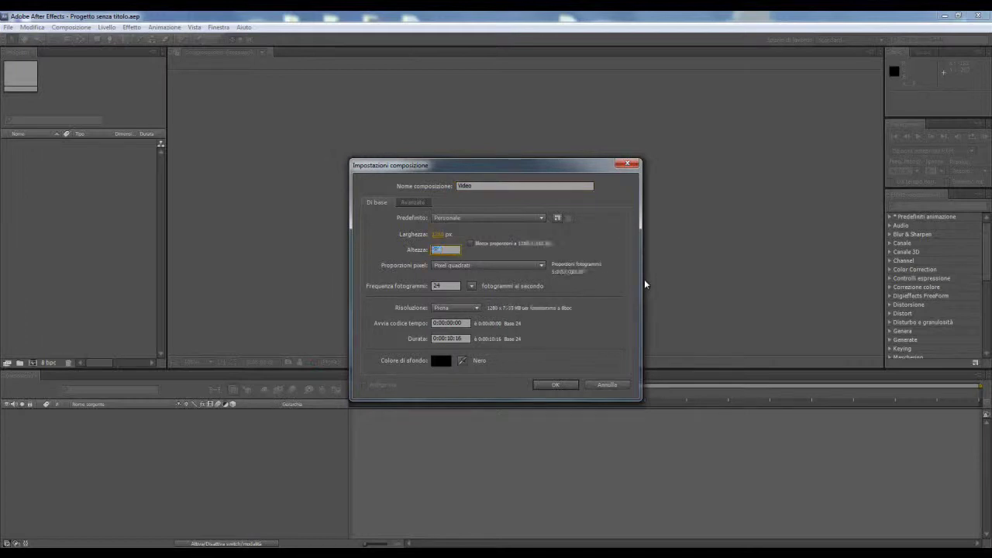
click(579, 240)
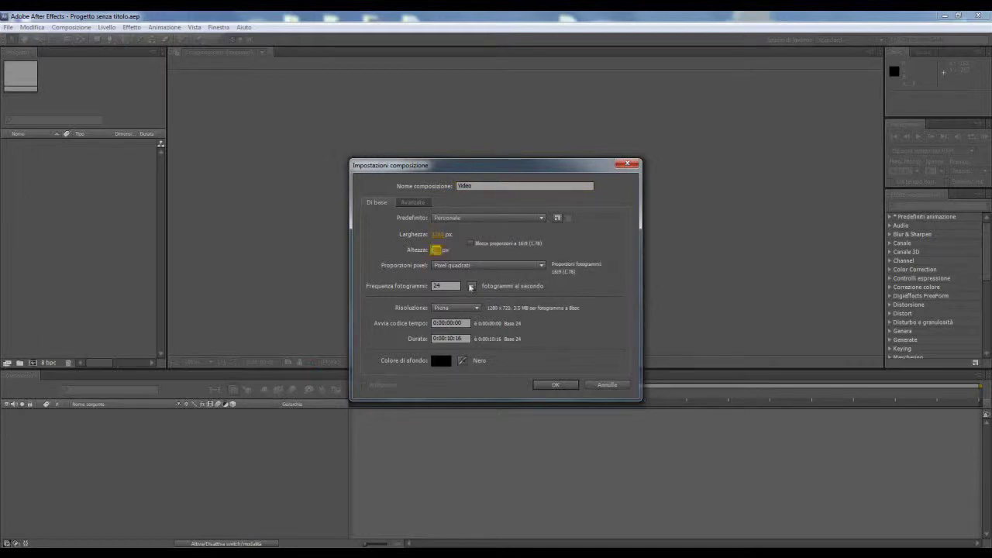
Set the frame rate to 30 fps and duration to 0:00:15:00, then create it.
double_click(452, 284)
text(30)
click(452, 340)
key(Delete)
click(555, 385)
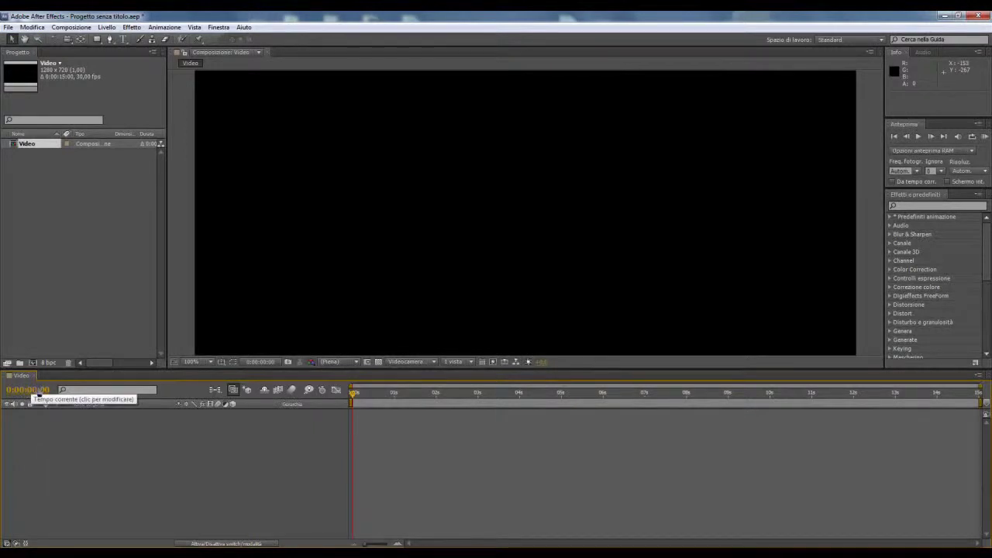
Cycle the time display through frames and feet+frames, then back to timecode.
ctrl+click(36, 394)
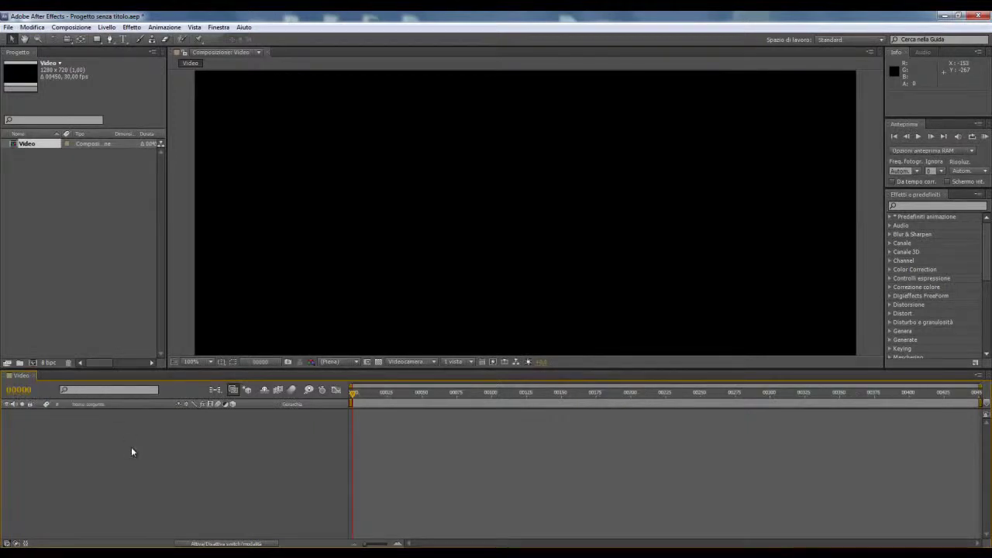
ctrl+click(18, 394)
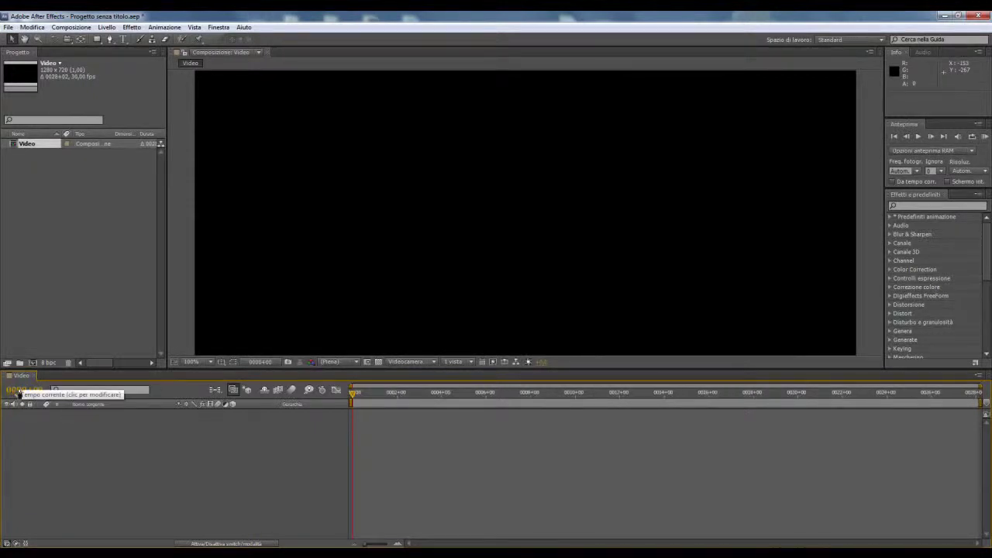
ctrl+click(35, 393)
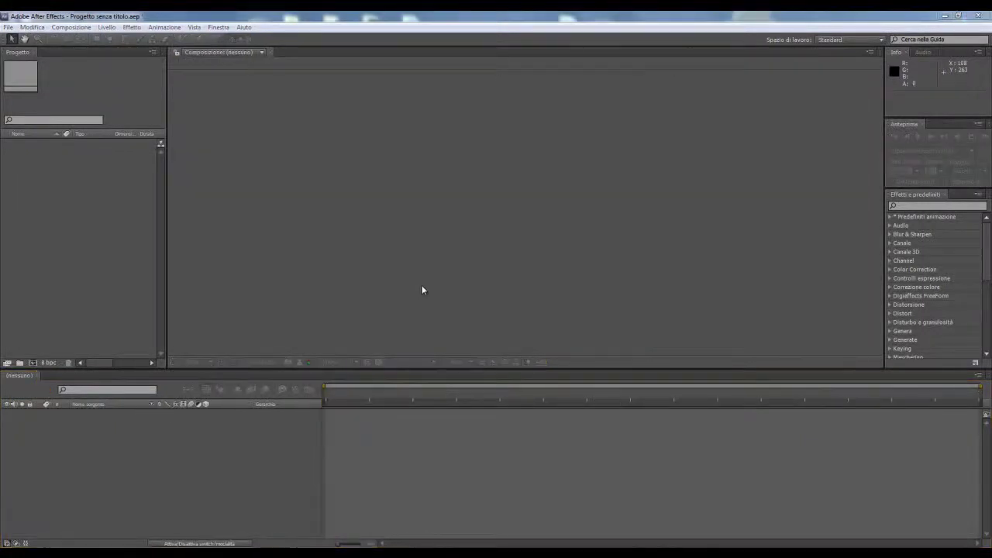
Import Video.mov via Import > File and drag it to the timeline to make a composition.
right_click(47, 212)
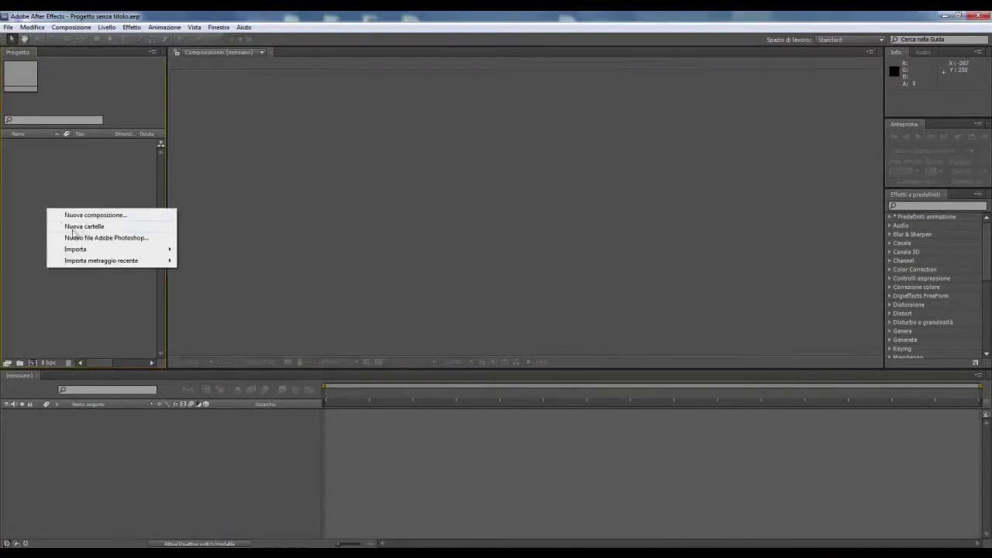
mouse_move(123, 255)
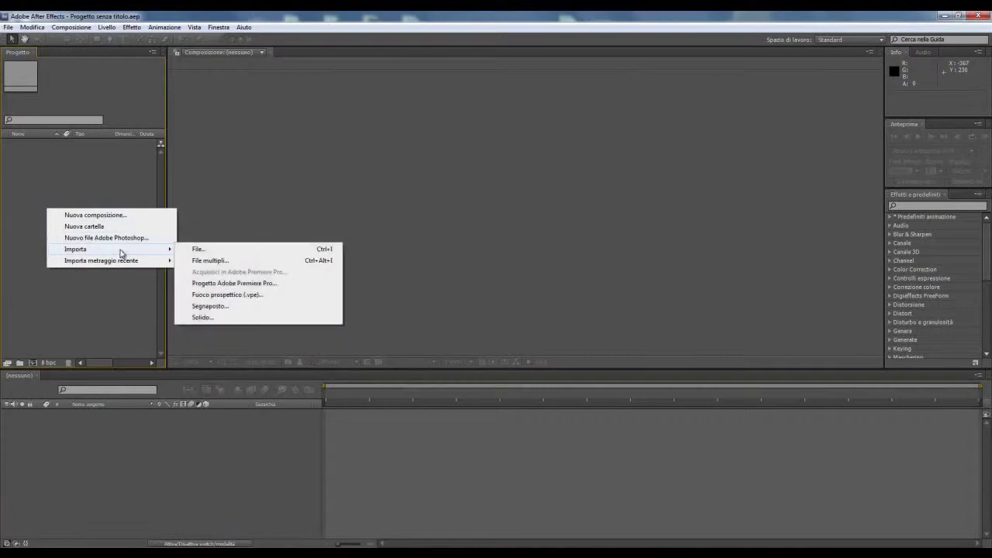
click(231, 250)
double_click(193, 101)
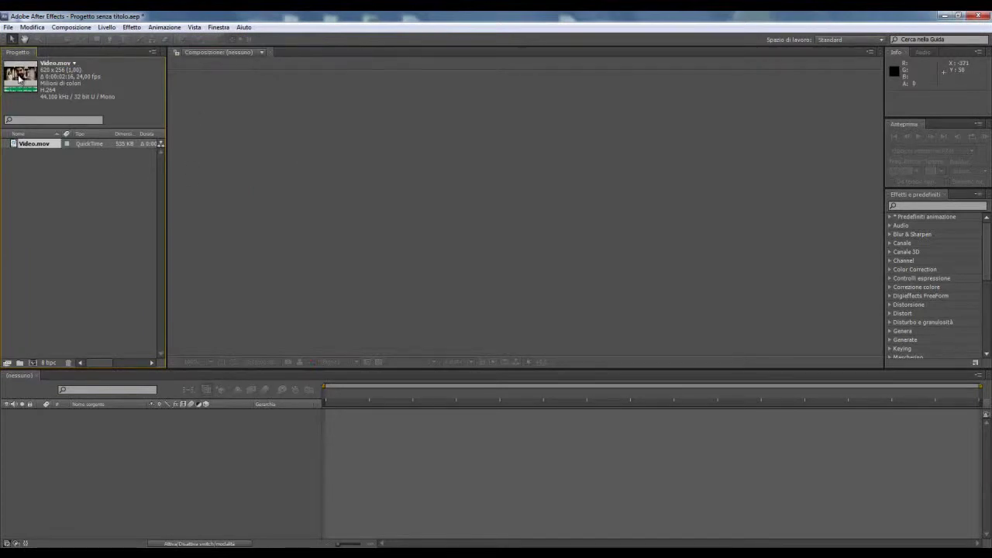
drag(55, 144, 126, 442)
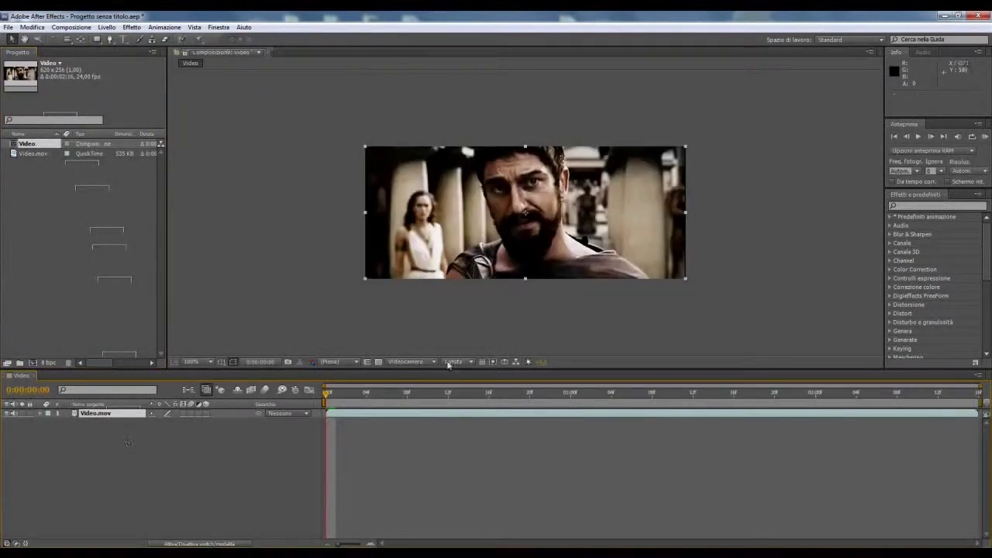
scroll(431, 304, up, 2)
mouse_move(329, 393)
mouse_down()
mouse_move(826, 415)
mouse_move(438, 407)
mouse_move(853, 379)
mouse_move(586, 413)
mouse_up()
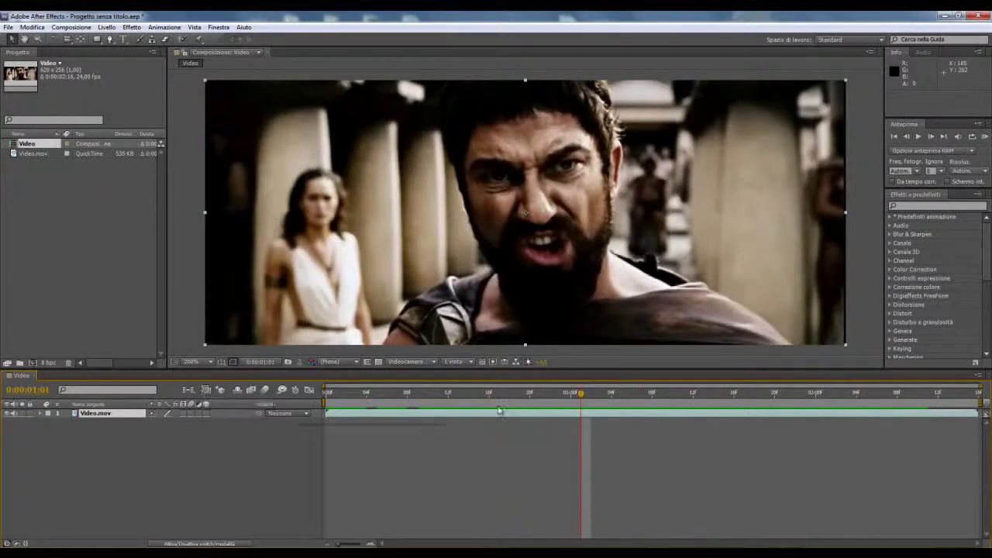
mouse_move(571, 394)
mouse_down()
mouse_move(516, 402)
mouse_move(795, 397)
mouse_up()
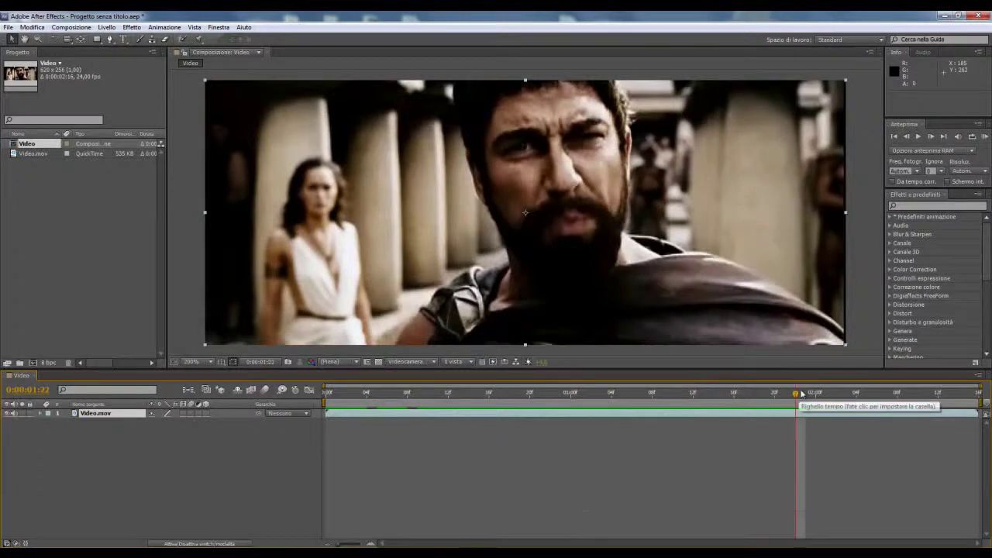
drag(665, 417, 621, 426)
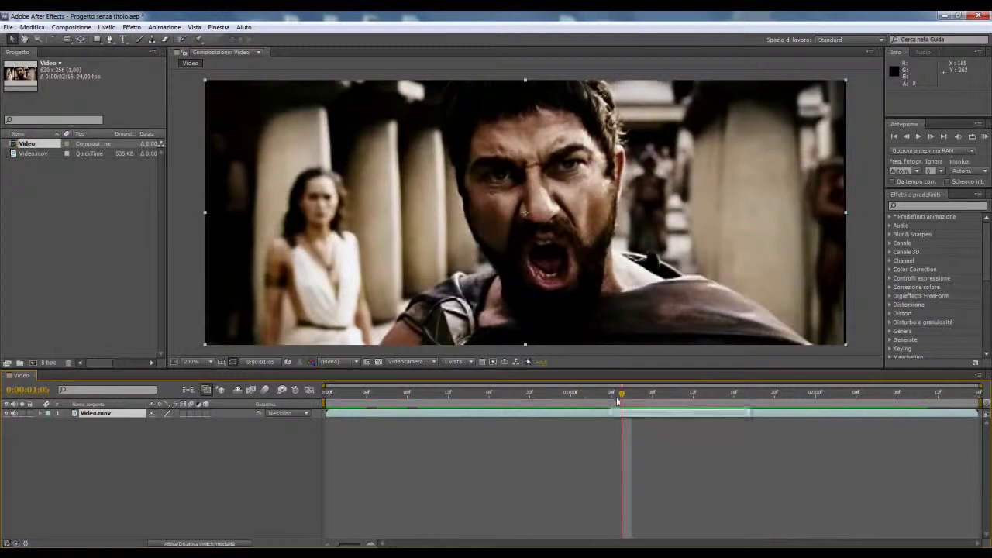
drag(618, 400, 436, 413)
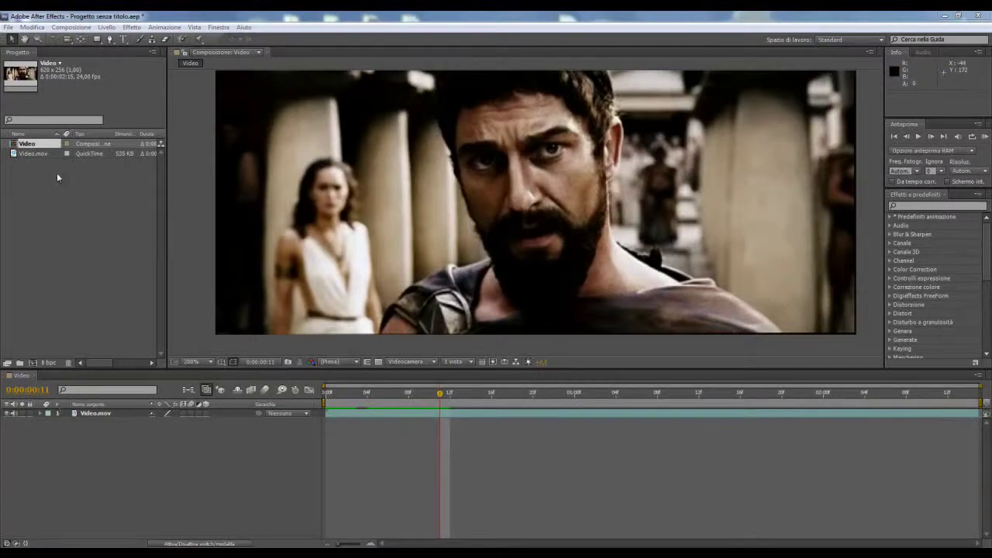
Delete the project items, re-import Video.mov from Explorer and build a composition from it.
ctrl+click(33, 154)
key(Delete)
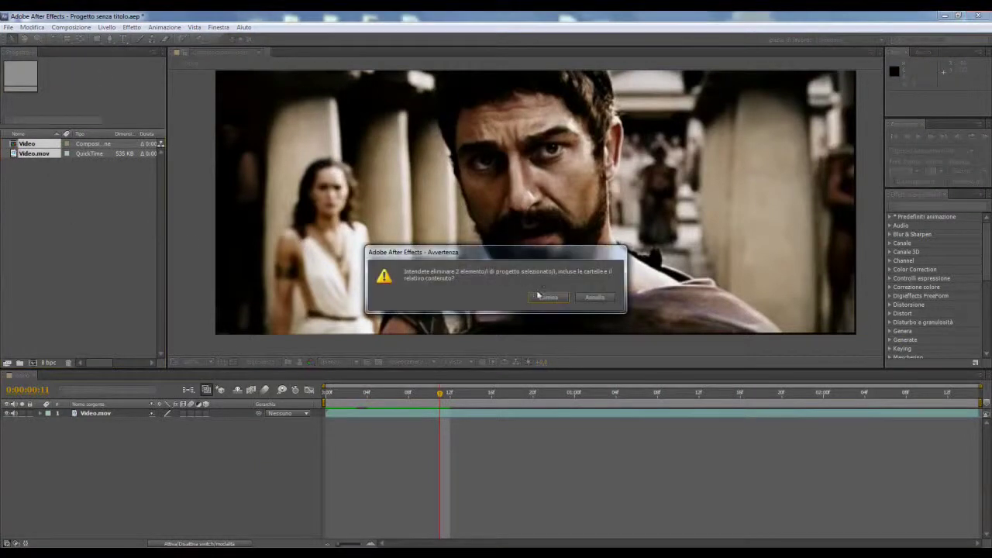
click(541, 295)
click(152, 552)
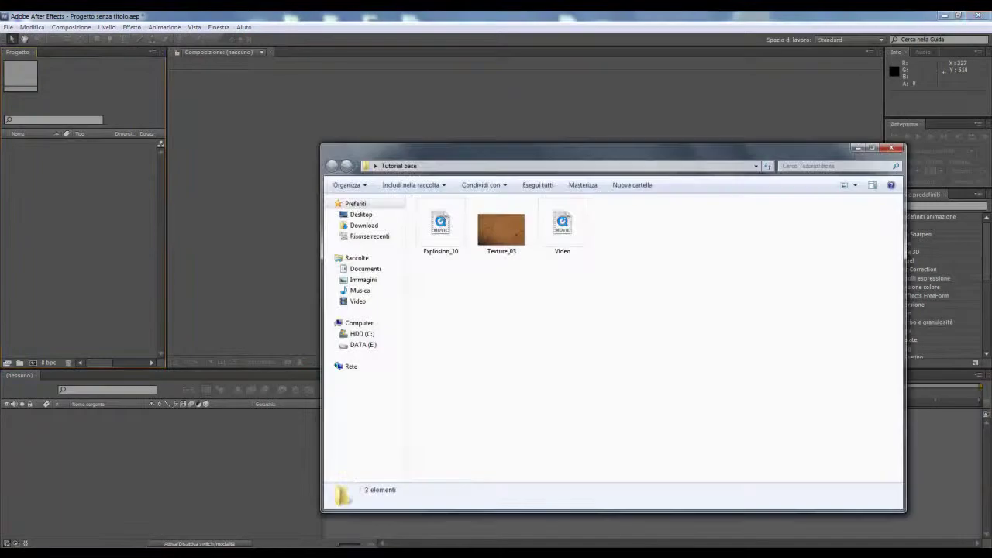
drag(564, 233, 17, 84)
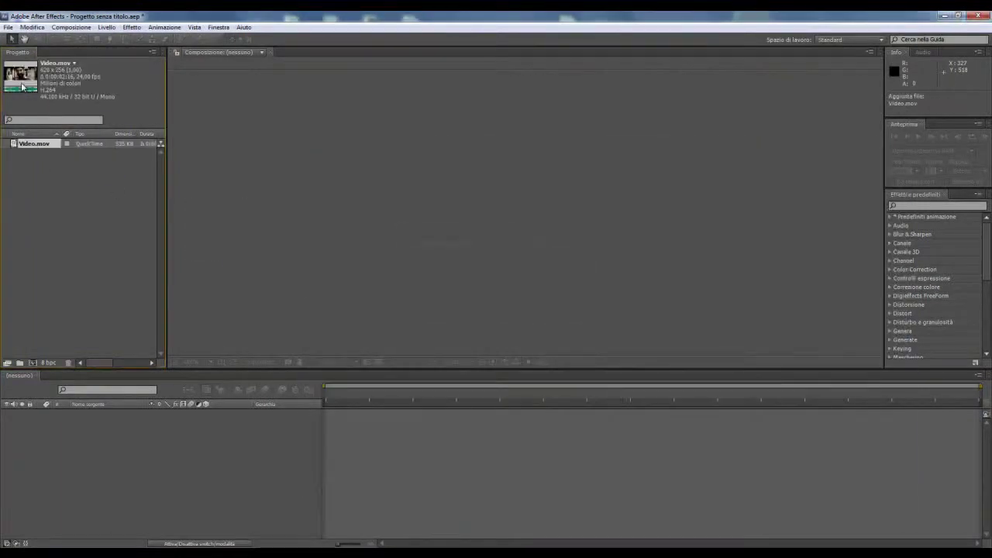
drag(34, 143, 133, 496)
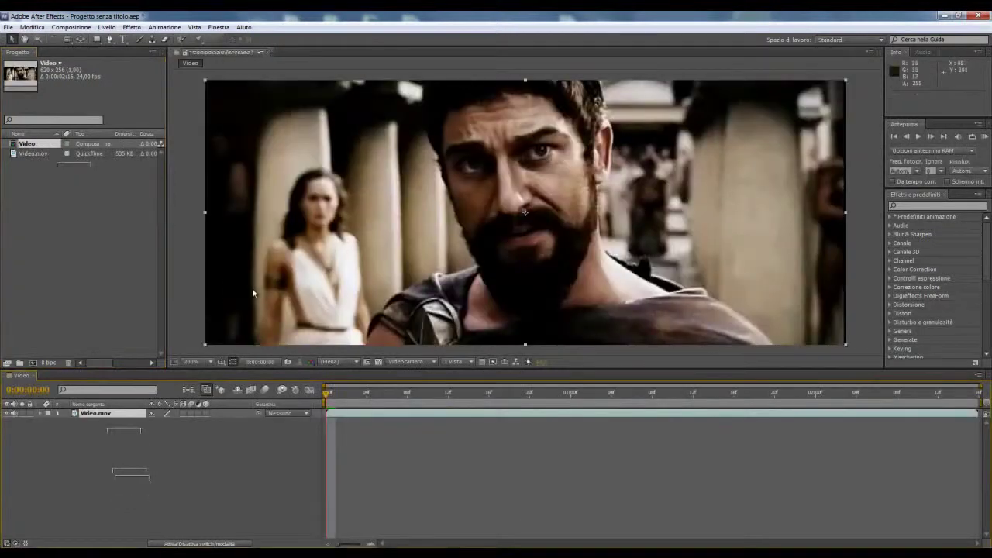
Import Texture_03.jpg, layer it above the clip and scale it down.
key(alt+Tab)
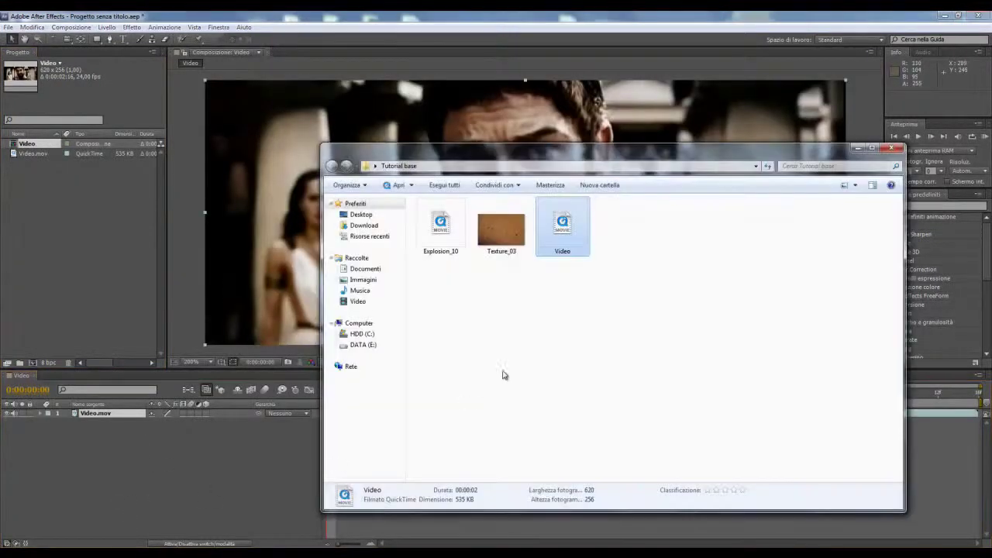
drag(501, 229, 73, 225)
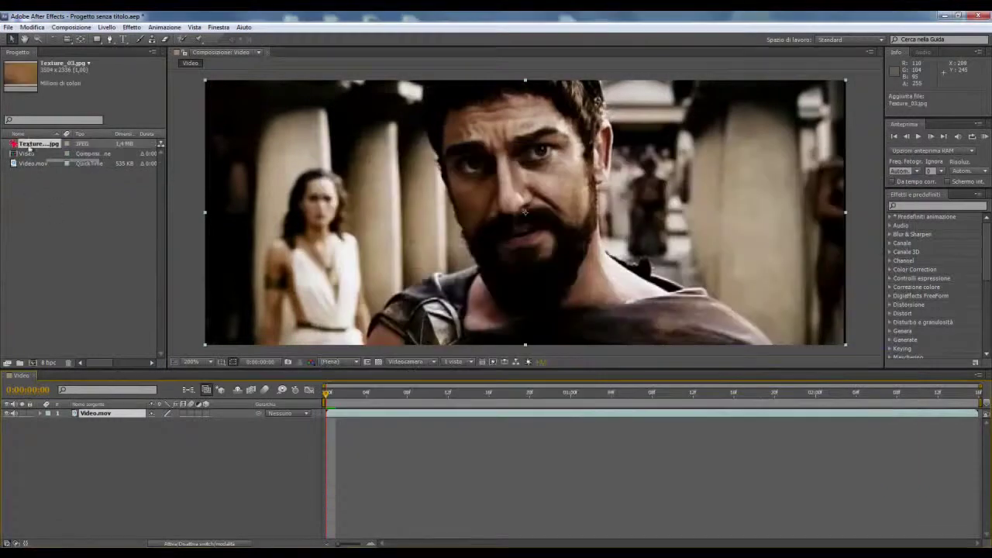
mouse_move(37, 144)
mouse_down()
mouse_move(126, 467)
mouse_move(97, 415)
mouse_up()
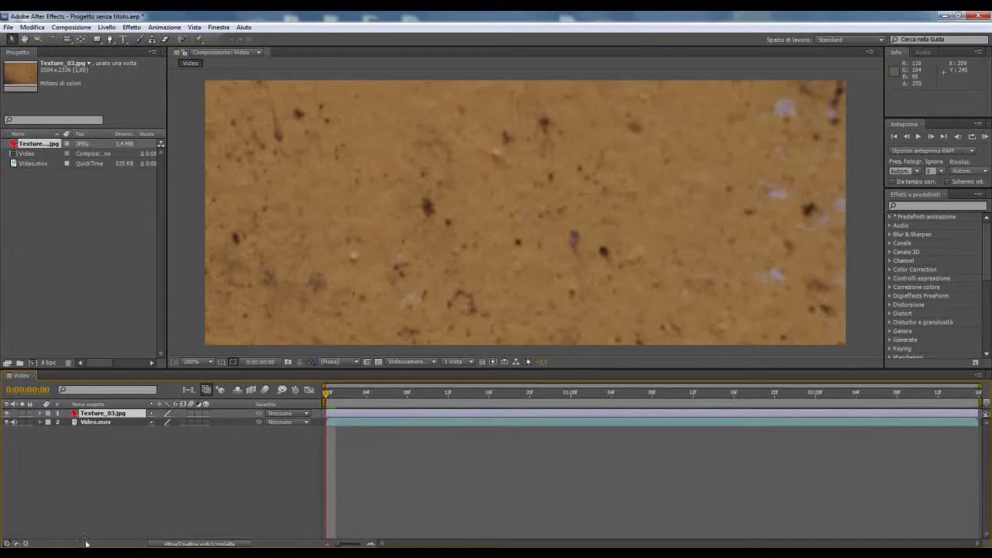
key(comma)
key(comma)
key(comma)
key(comma)
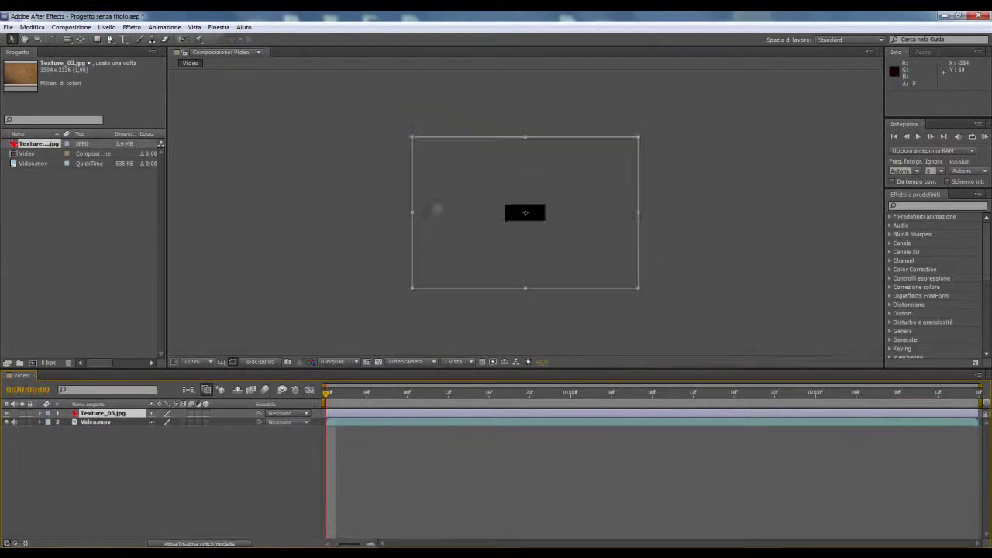
click(404, 235)
click(445, 227)
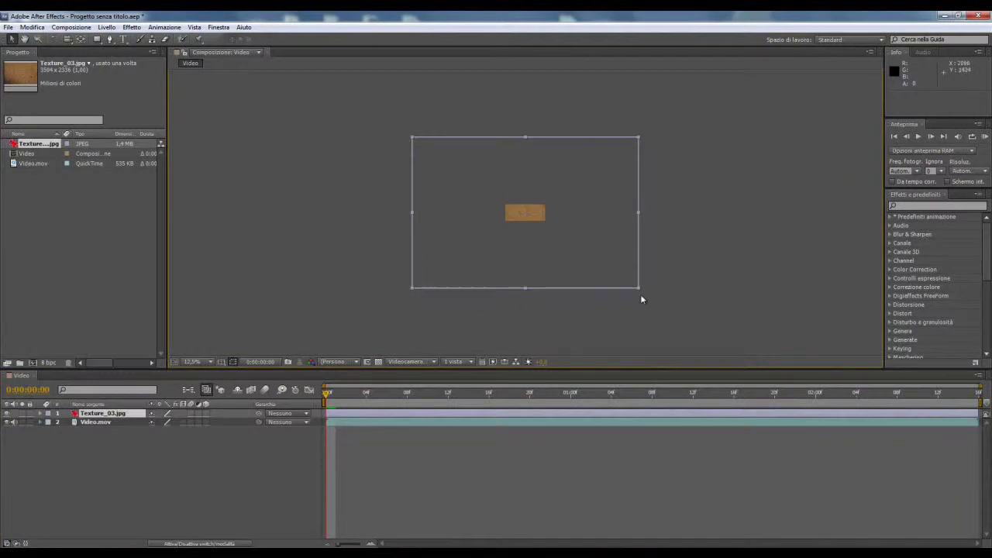
drag(639, 287, 622, 275)
drag(610, 268, 553, 222)
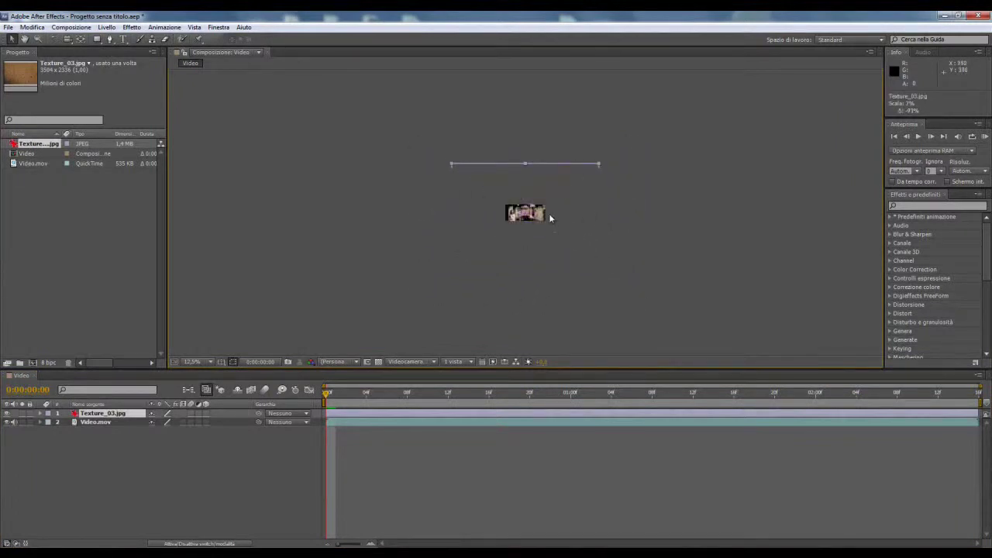
scroll(558, 219, up, 2)
scroll(557, 219, up, 4)
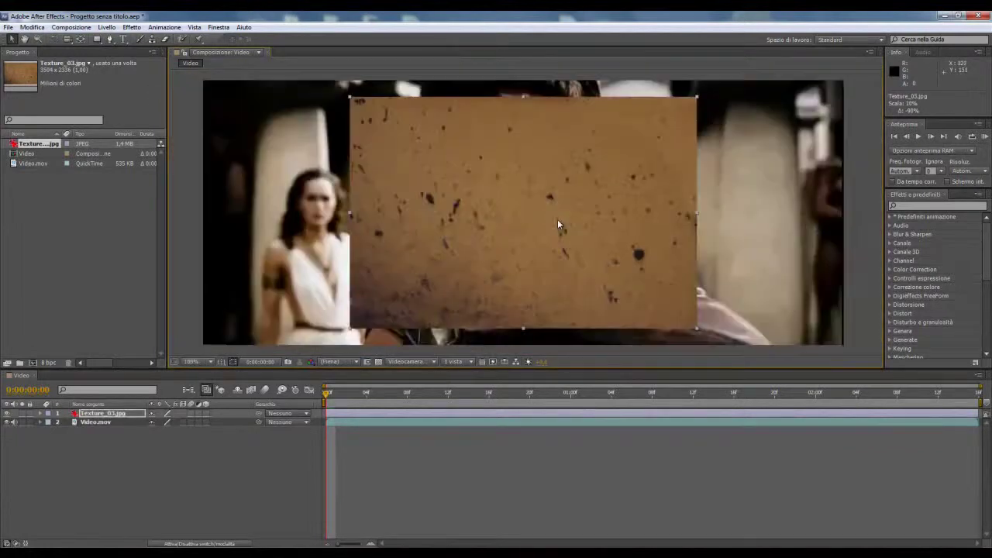
Import Explosion_10.mov and add it to the composition.
key(alt+Tab)
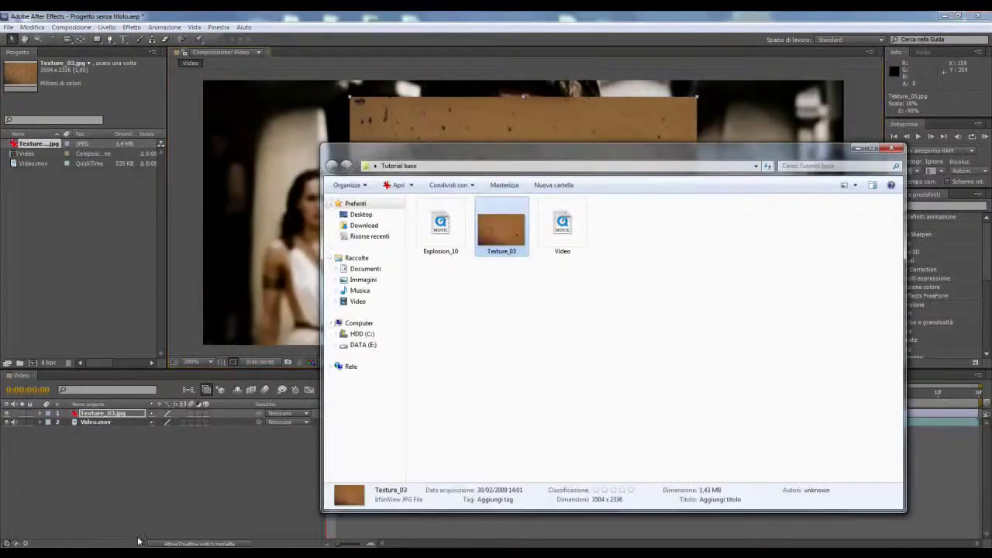
click(439, 234)
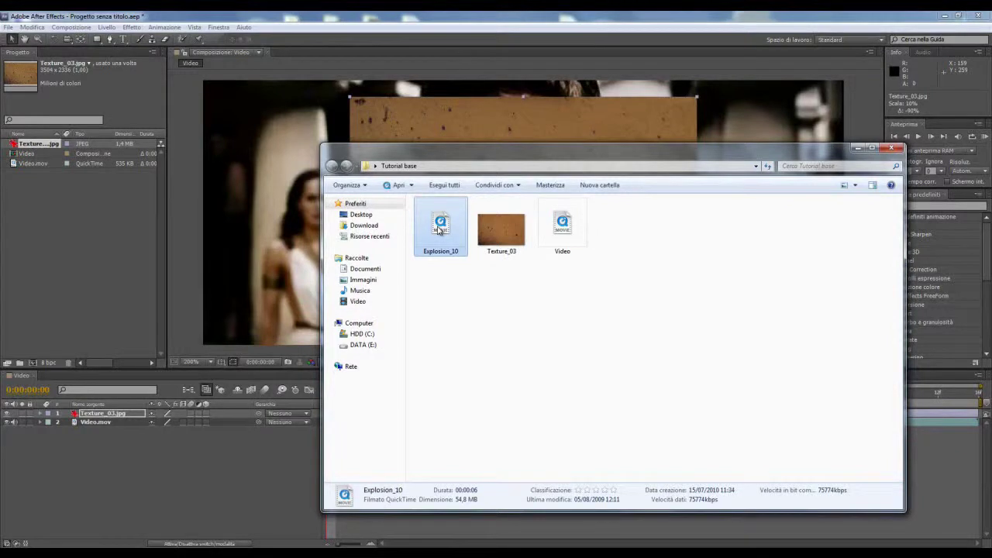
drag(440, 224, 67, 206)
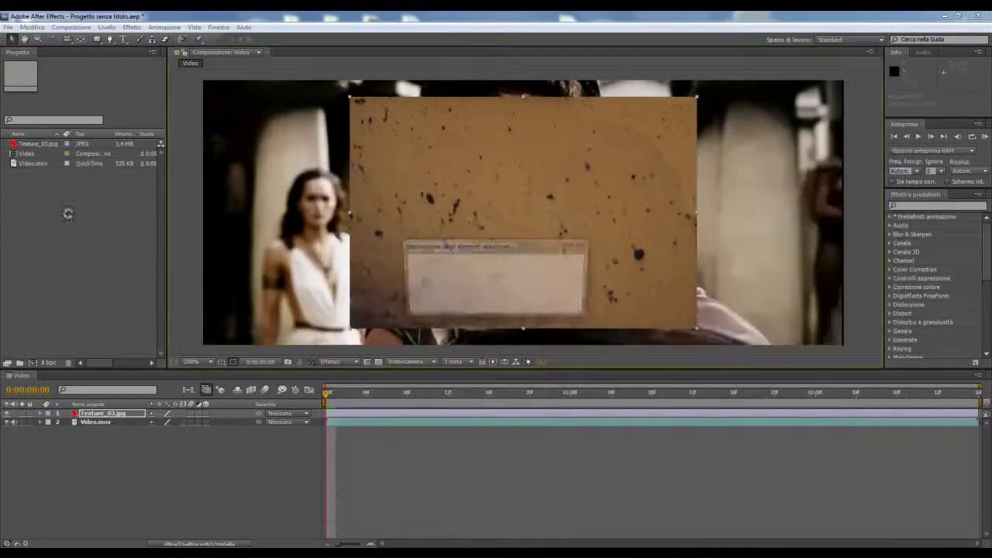
drag(39, 144, 103, 414)
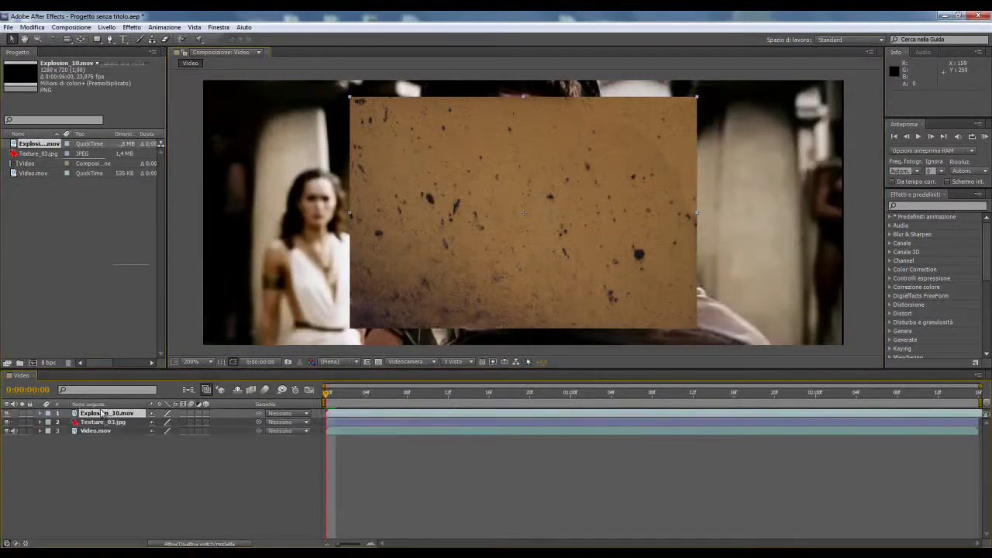
Delete the Texture_03.jpg layer and move the time indicator to 0:00:00:16.
click(93, 423)
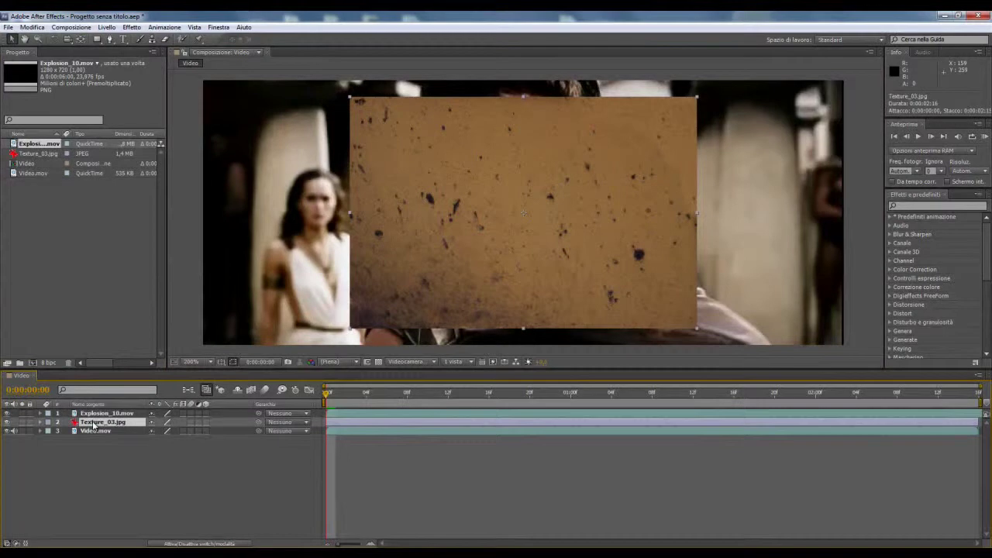
key(Delete)
drag(327, 394, 489, 393)
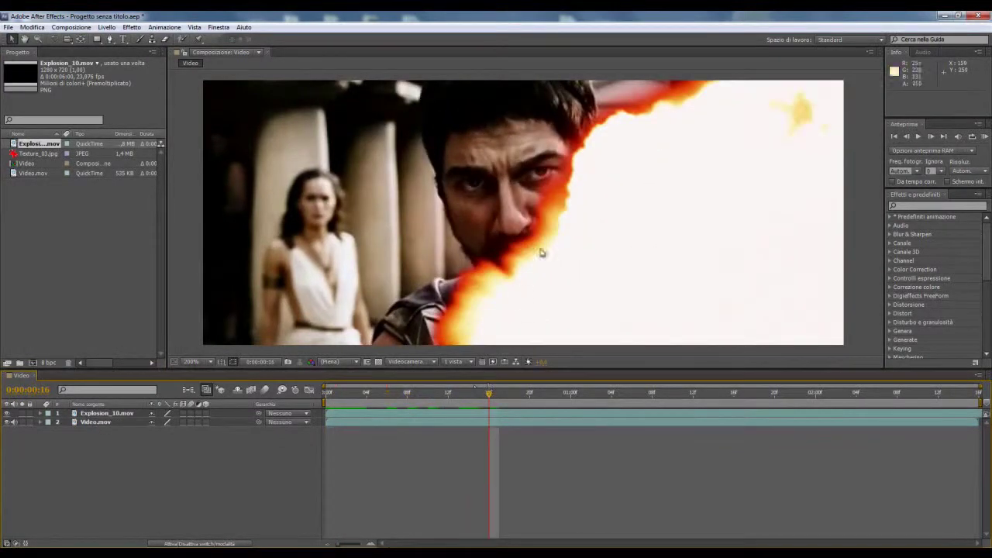
scroll(541, 253, down, 3)
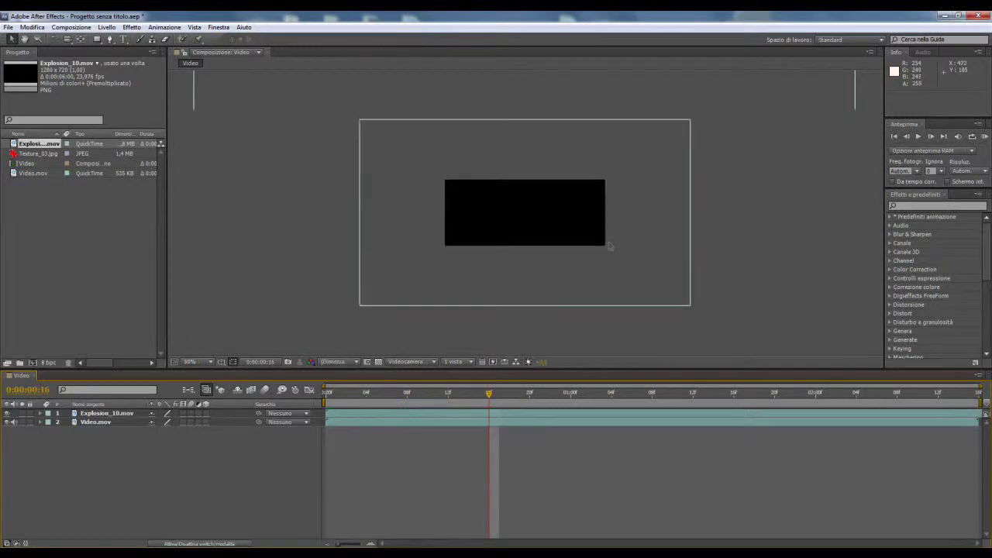
Shrink Explosion_10.mov to fit the frame, view at 100% and preview the explosion.
click(689, 307)
mouse_move(690, 305)
mouse_down()
mouse_move(541, 231)
mouse_move(607, 237)
mouse_up()
key(slash)
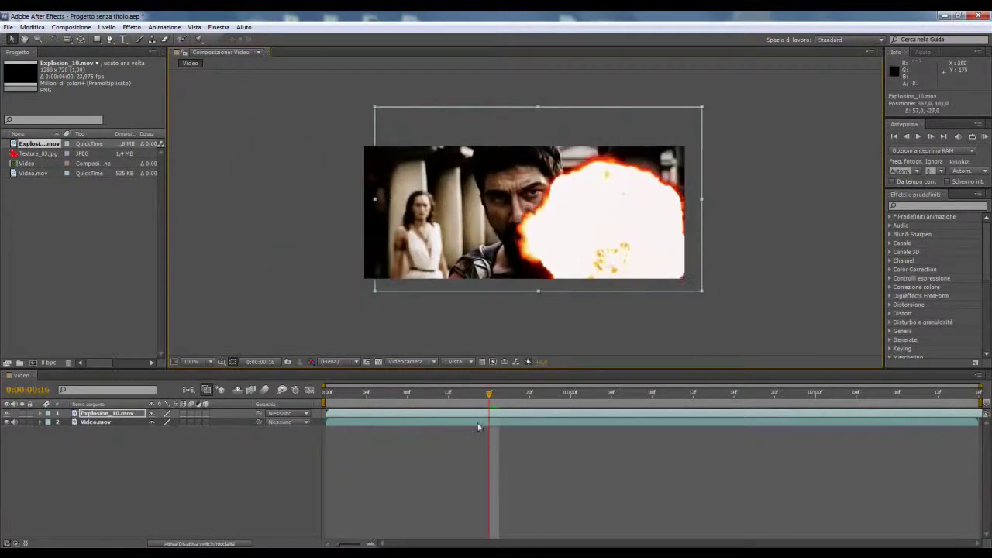
key(KP_0)
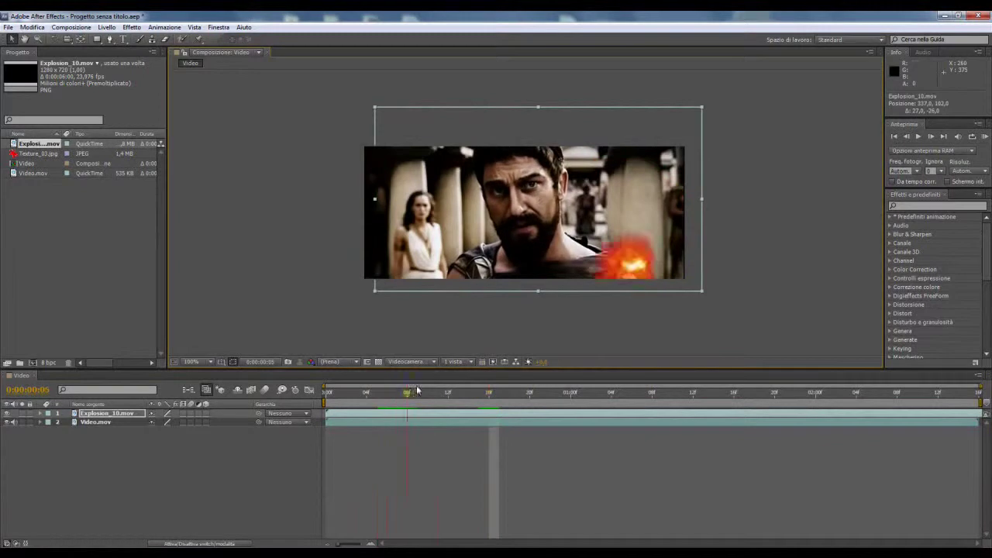
mouse_move(456, 393)
mouse_down()
mouse_move(937, 394)
mouse_move(518, 399)
mouse_move(636, 413)
mouse_up()
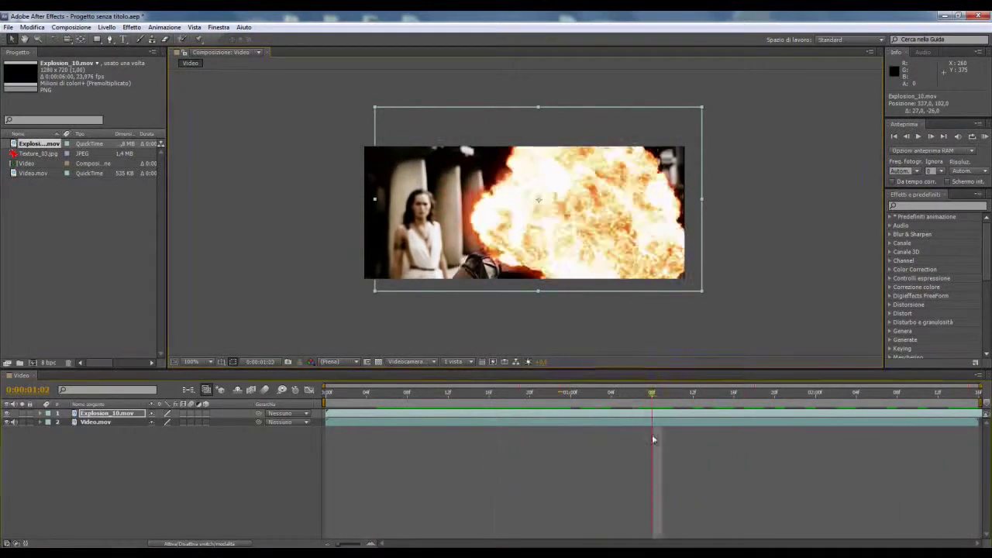
Time-stretch Explosion_10.mov to a new duration of about 0:00:09:01.
right_click(390, 417)
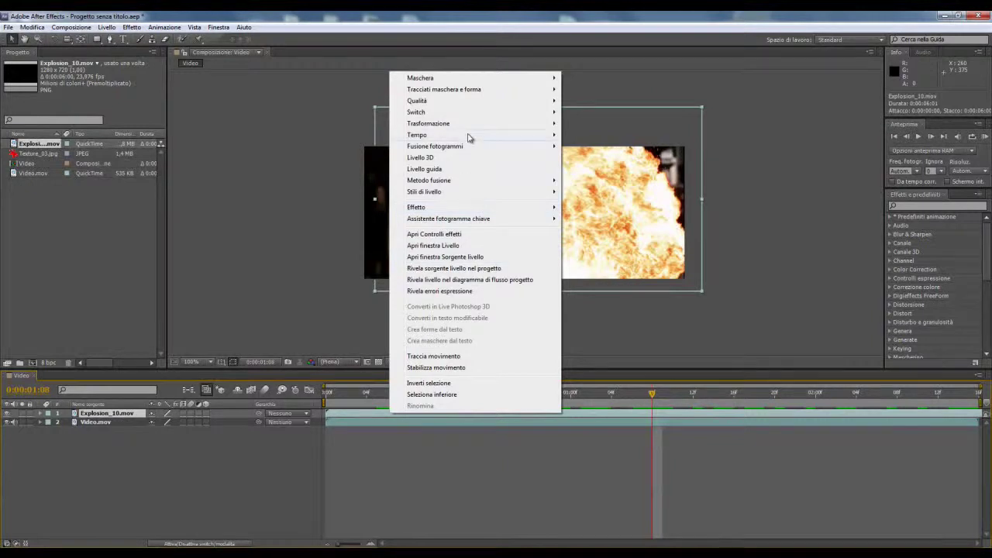
mouse_move(469, 137)
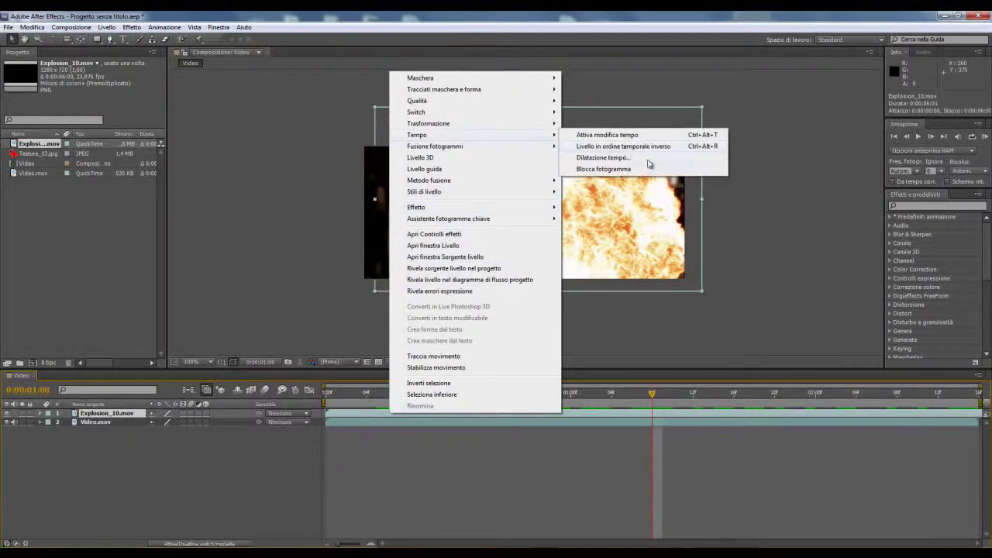
click(649, 160)
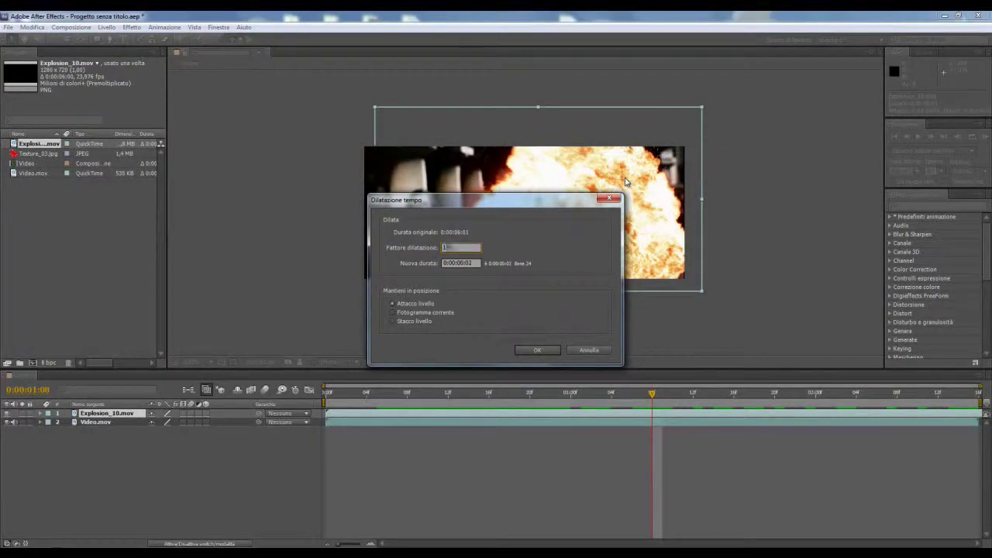
click(538, 351)
Play back and scrub through the slowed explosion to check its timing.
key(space)
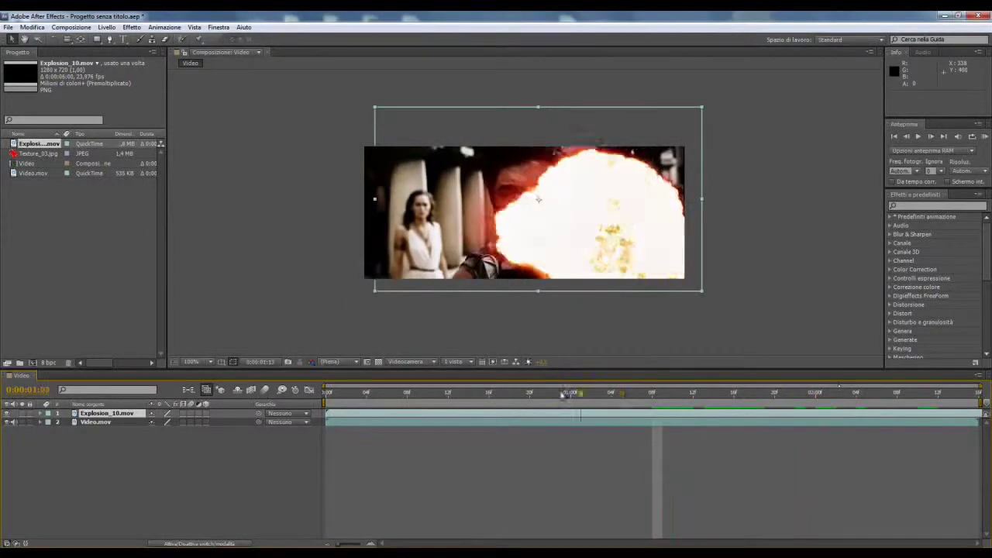
mouse_move(451, 394)
mouse_down()
mouse_move(974, 380)
mouse_move(361, 449)
mouse_up()
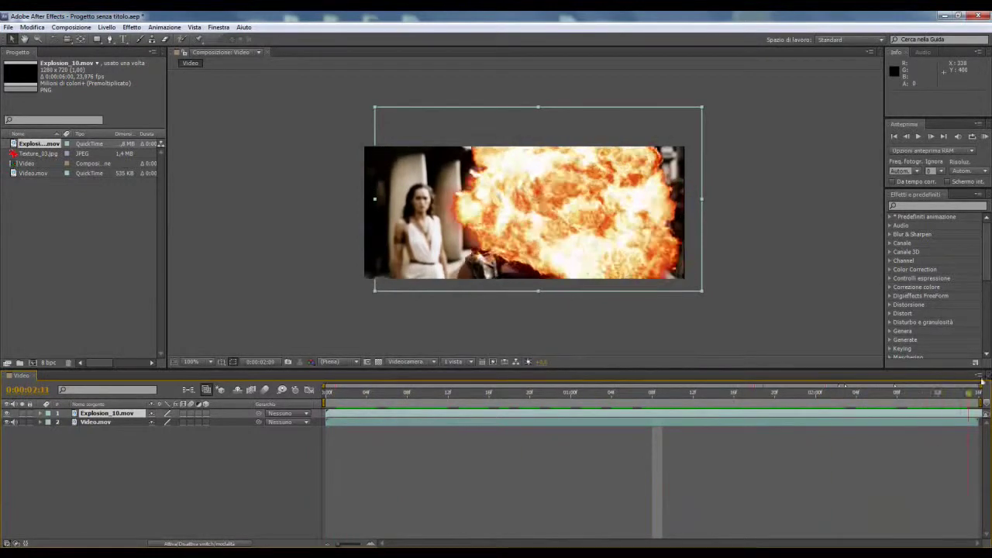
key(space)
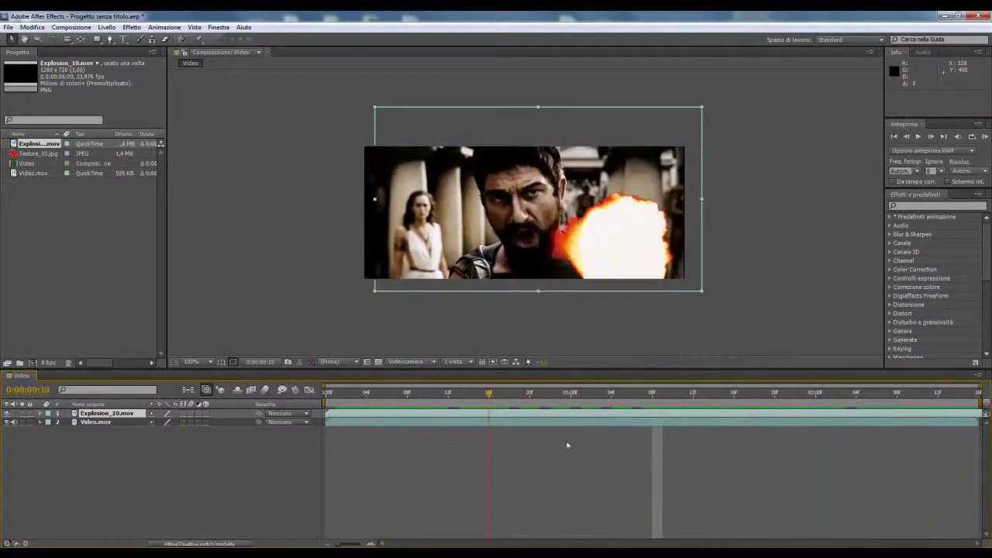
Apply an adjusted time stretch factor to Explosion_10.mov.
right_click(114, 417)
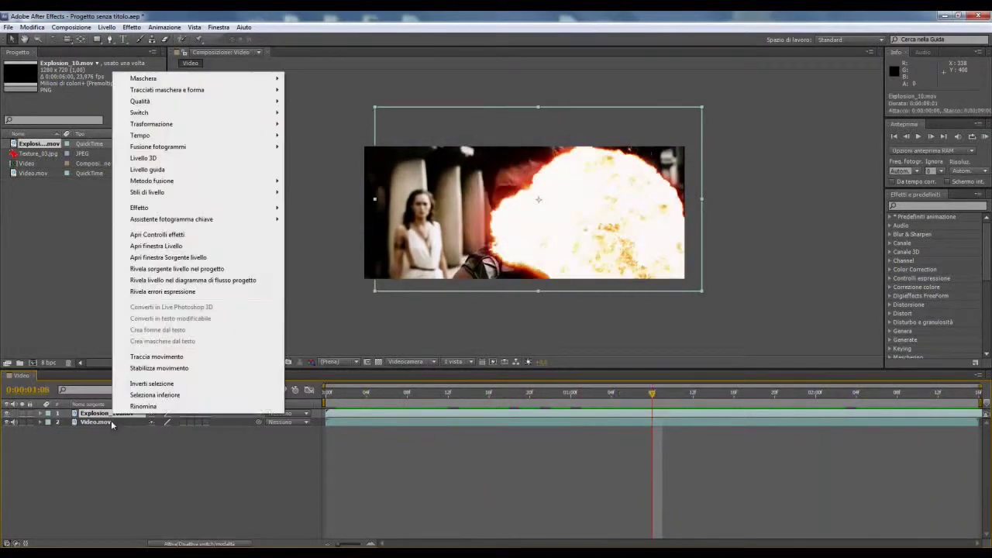
mouse_move(181, 136)
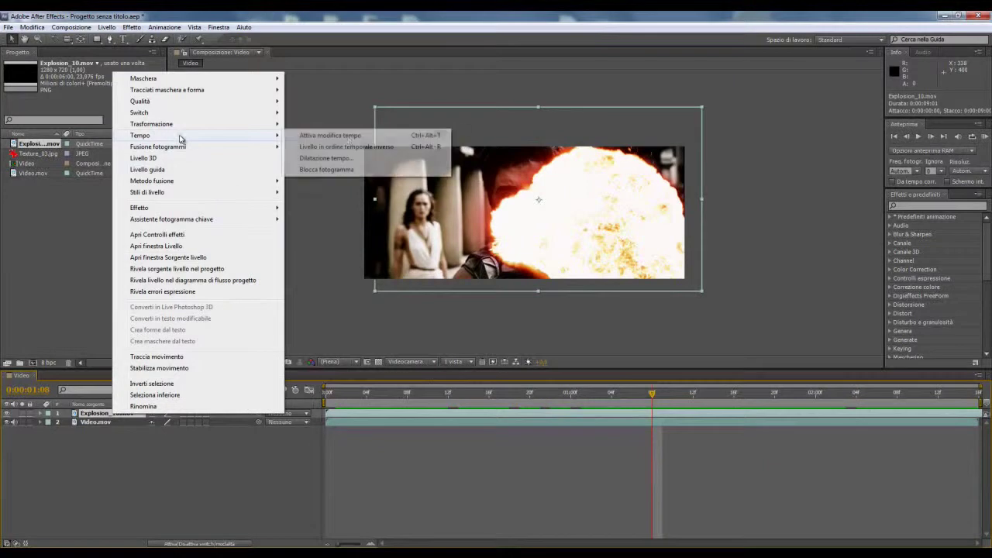
click(335, 162)
text(50)
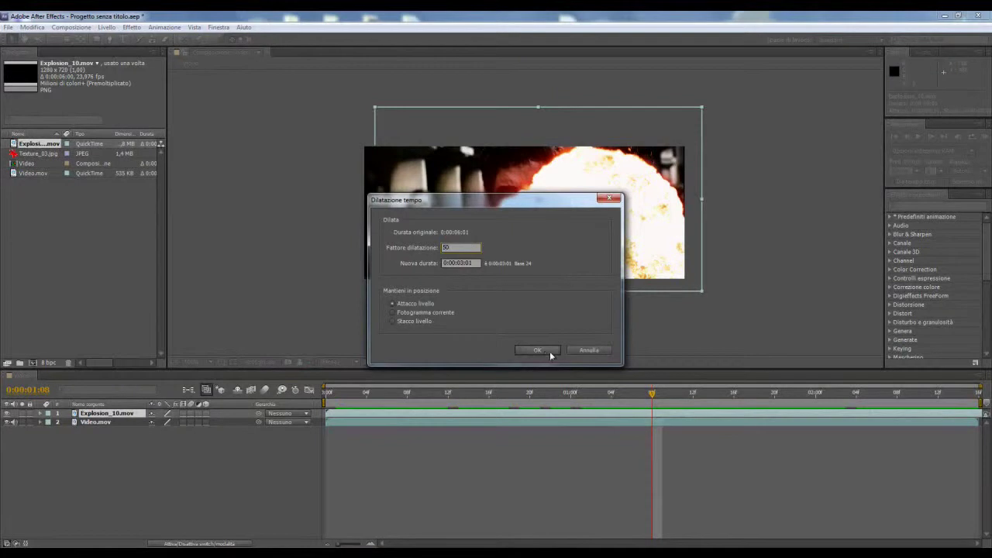
click(542, 350)
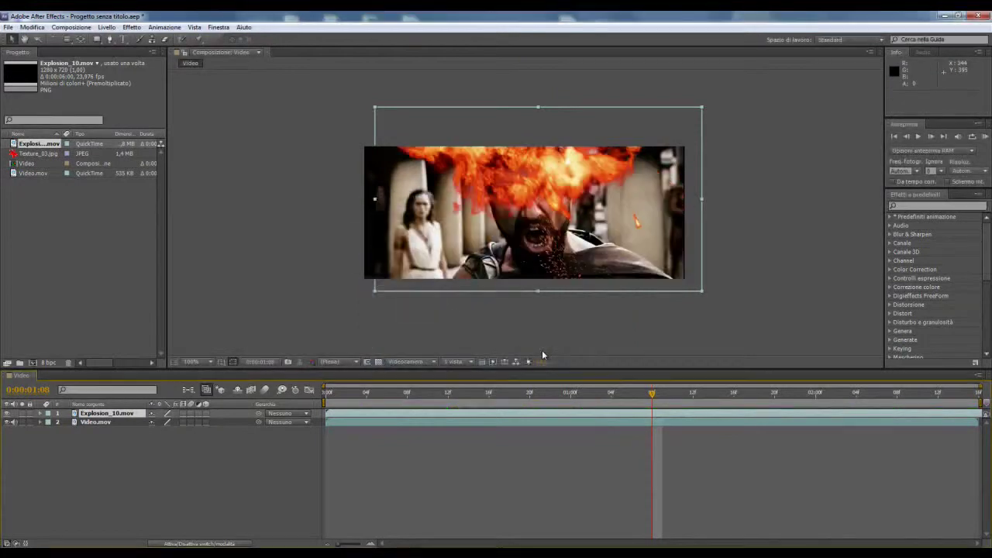
Preview the stretched explosion, then delete the Explosion_10.mov layer at 0:00:02:05.
drag(649, 397, 529, 393)
key(space)
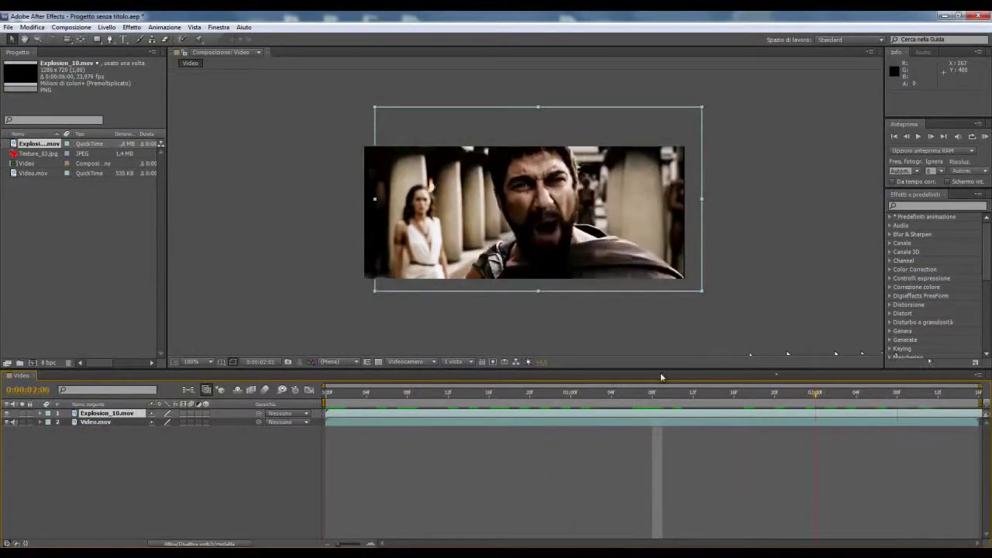
drag(708, 398, 856, 399)
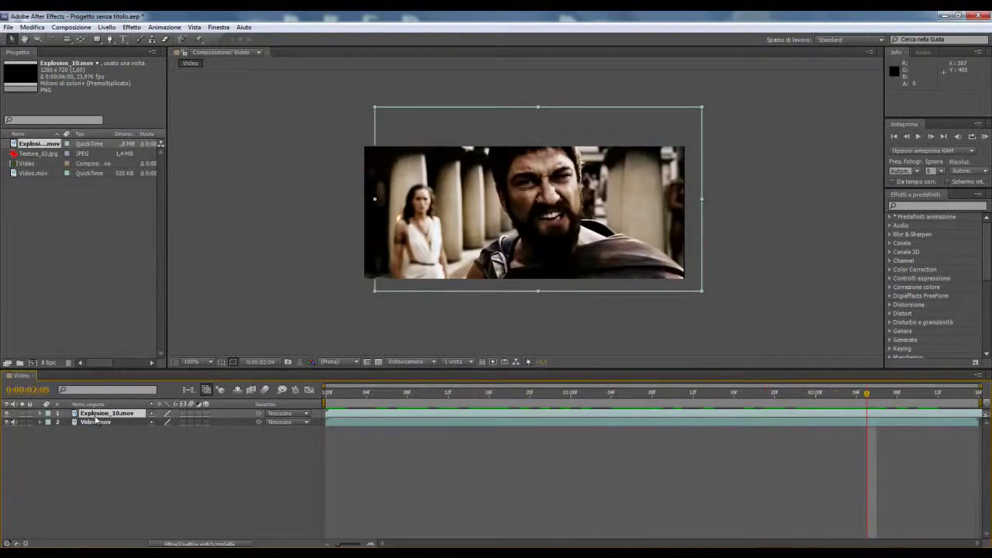
key(Delete)
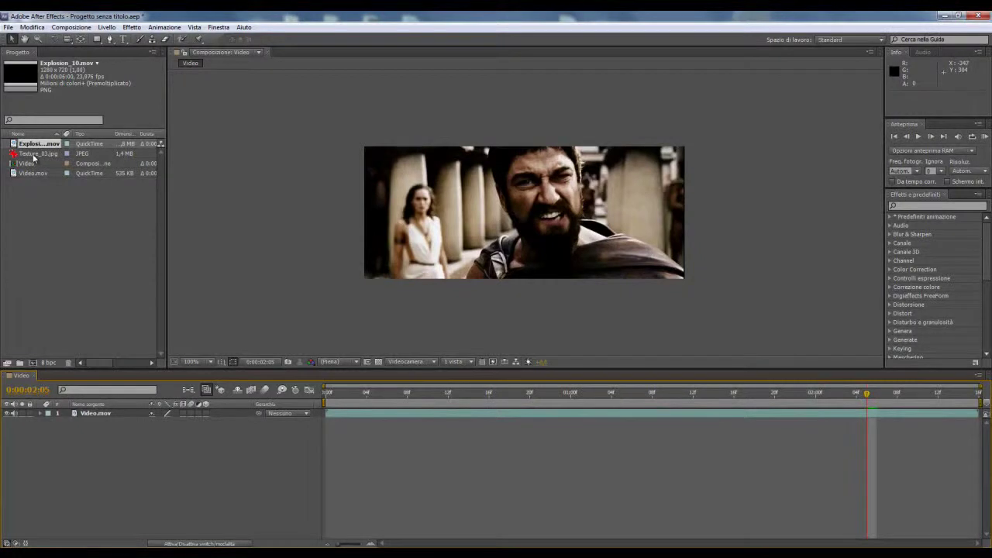
Add Texture_03.jpg above Video.mov and scale it to about 19% to fill the frame.
drag(28, 156, 104, 416)
scroll(585, 234, down, 2)
scroll(585, 234, down, 4)
drag(638, 287, 562, 232)
key(Return)
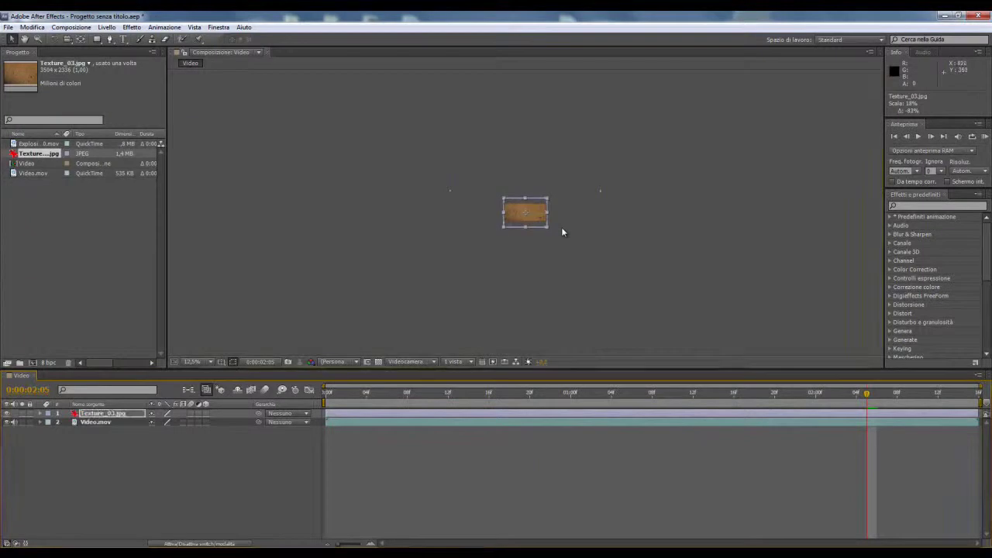
key(slash)
key(period)
key(comma)
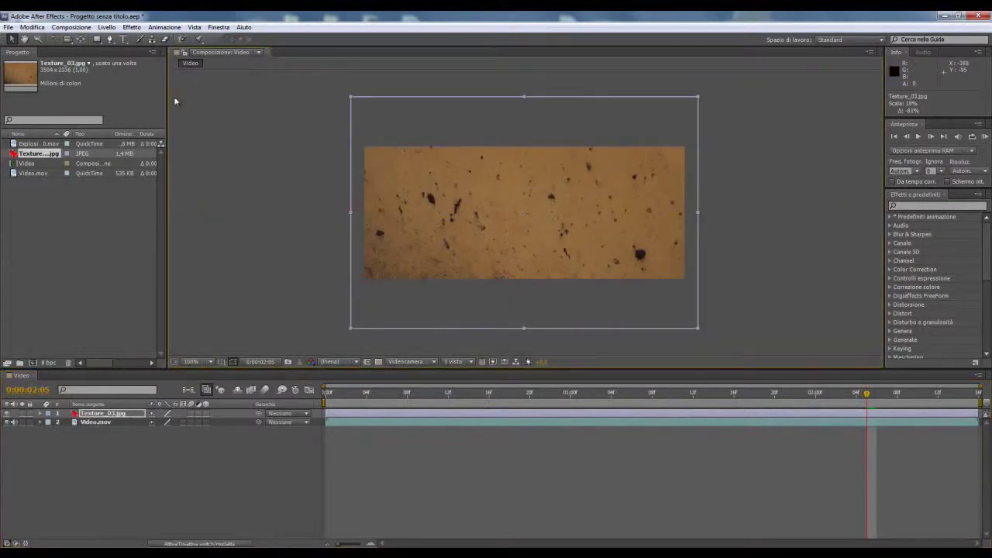
Select the Ellipse tool from the shape tools.
click(96, 43)
click(97, 40)
click(118, 50)
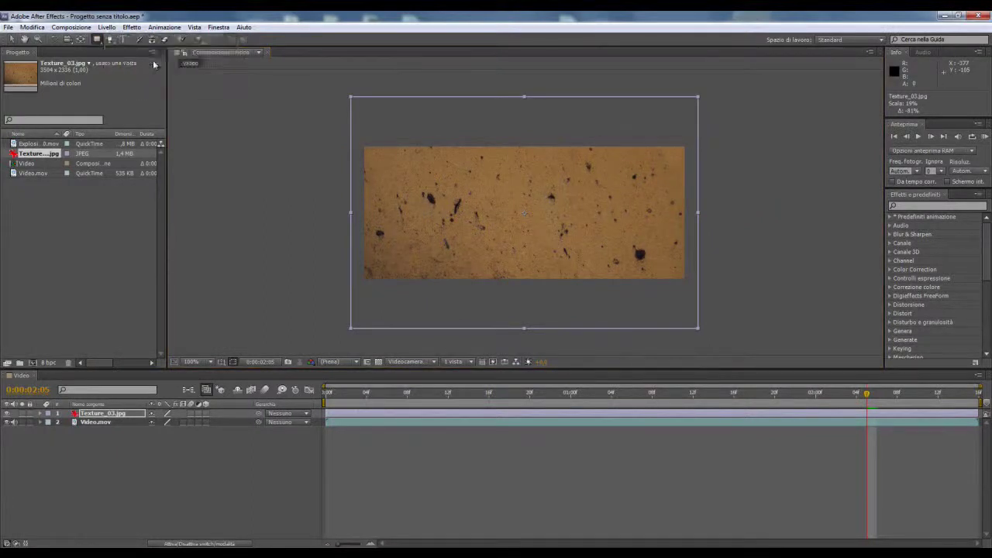
Add an ellipse mask fitted to the texture layer in Subtract (Sottrai) mode.
double_click(96, 39)
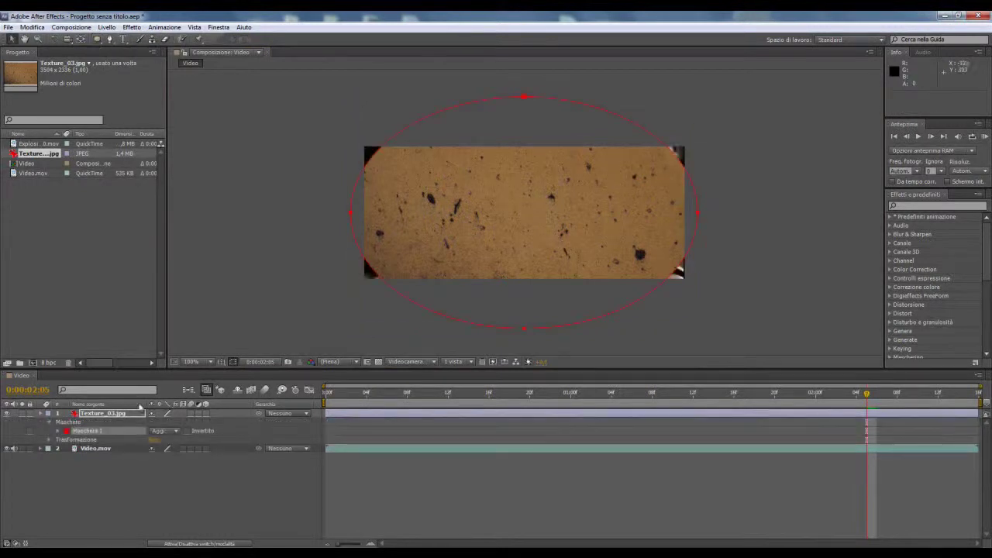
click(164, 431)
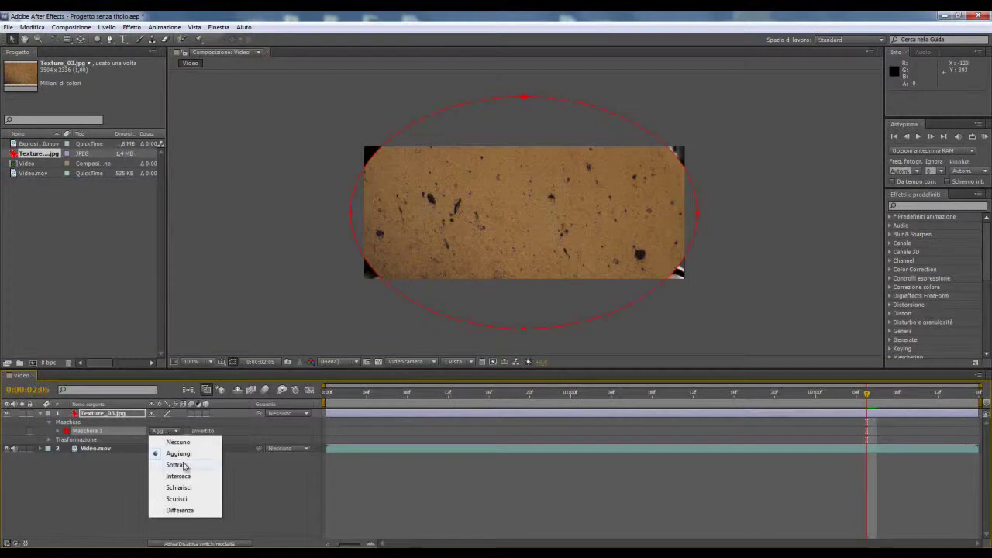
click(177, 465)
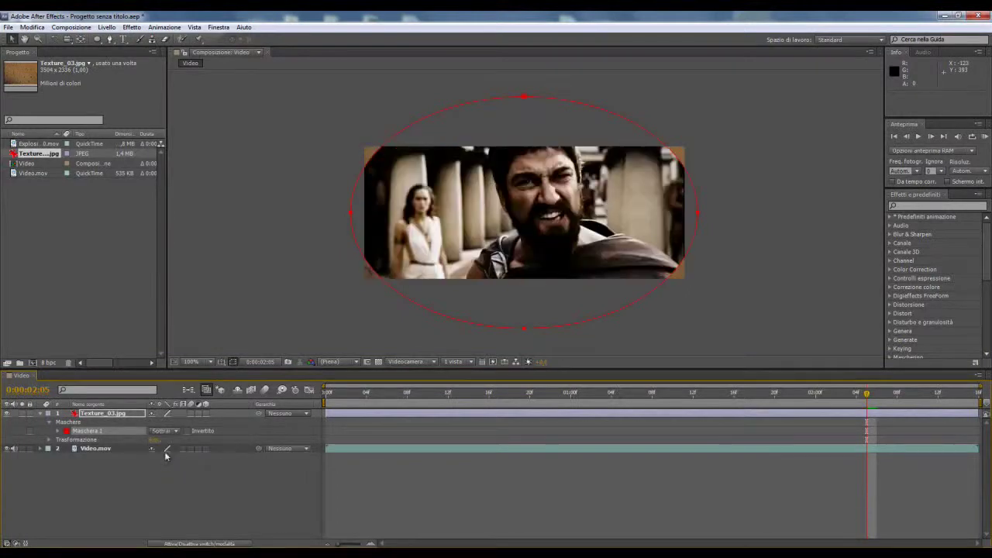
Reshape the mask by pulling its top, right and bottom points inward into a flatter oval.
double_click(352, 213)
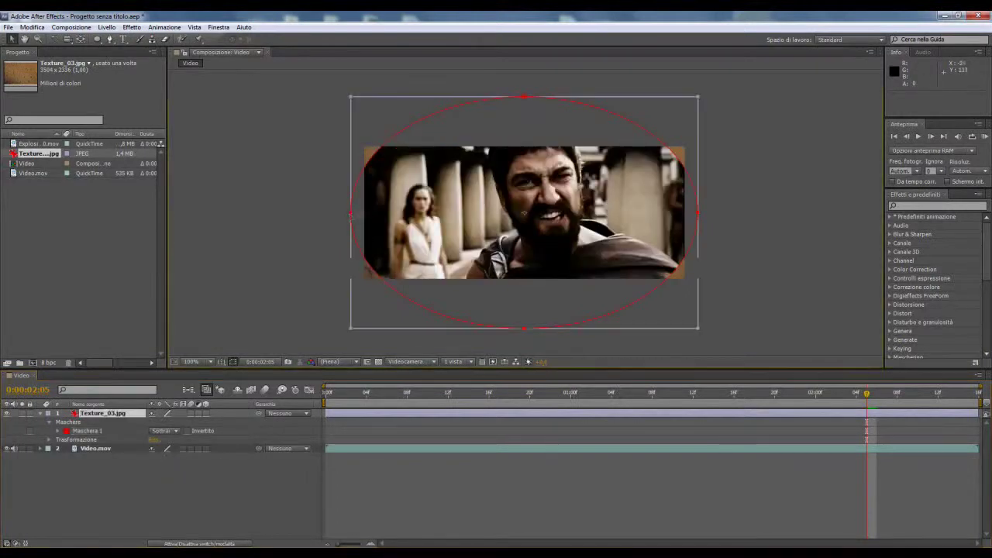
key(Return)
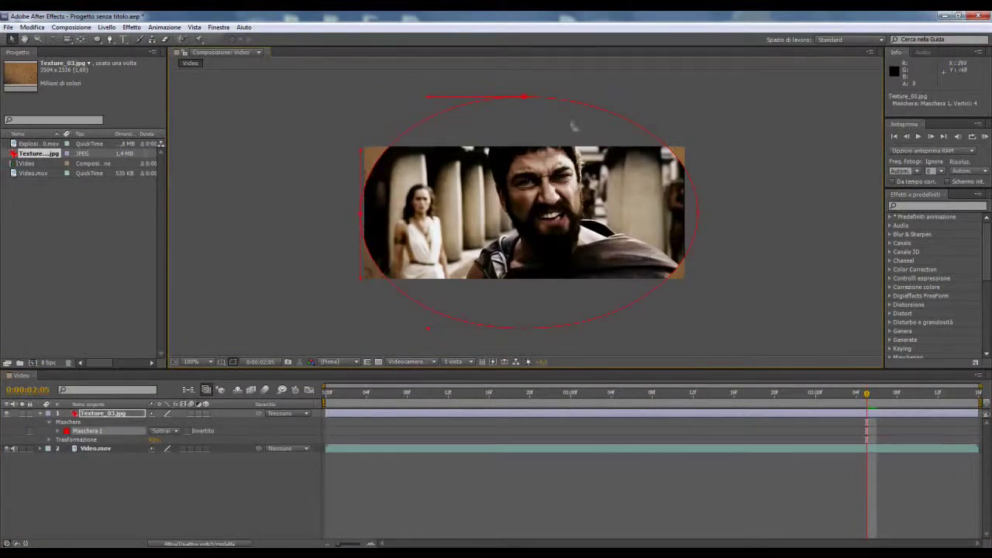
drag(525, 97, 523, 113)
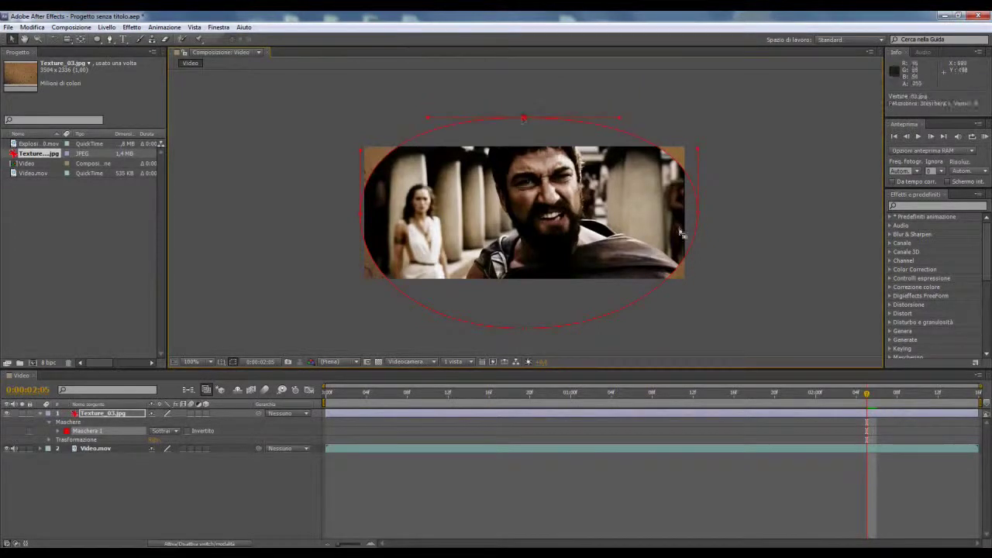
drag(698, 217, 689, 215)
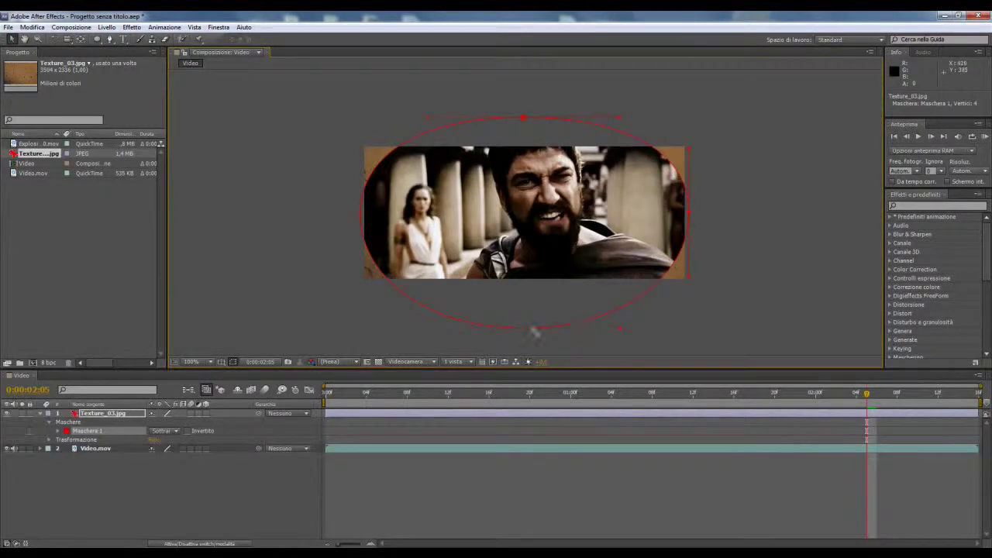
drag(524, 329, 526, 293)
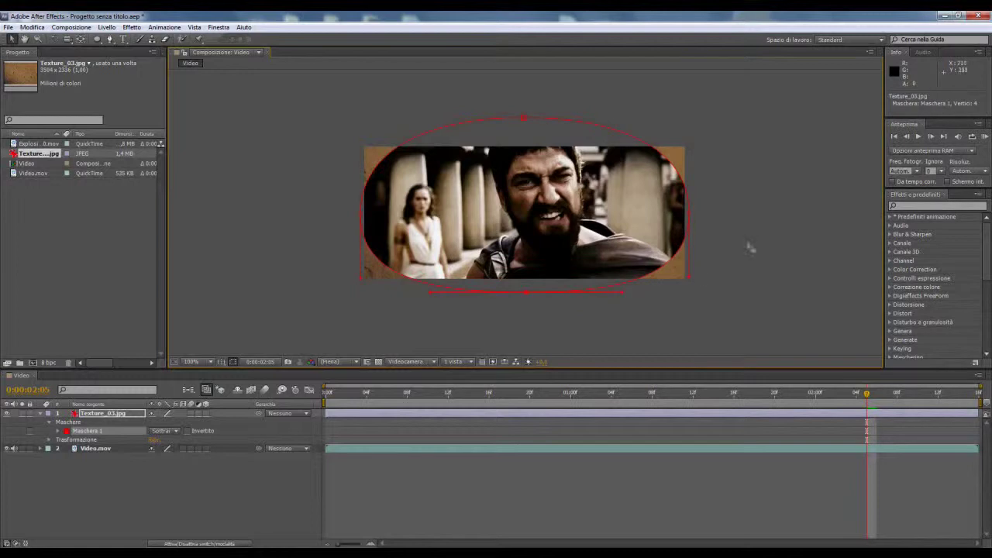
Raise Maschera 1's feather to about 104 pixels so the oval blends like a vignette.
click(233, 362)
click(57, 431)
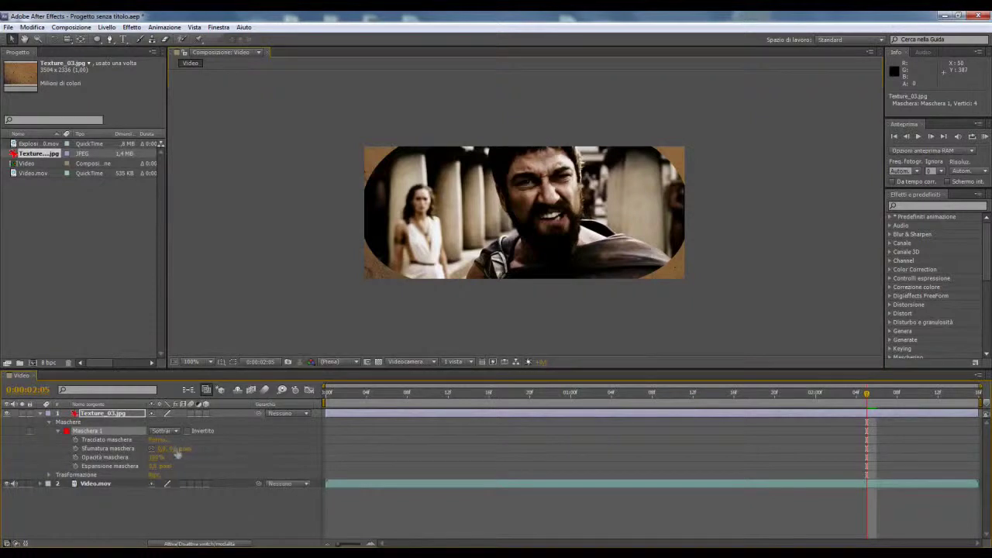
drag(175, 449, 203, 449)
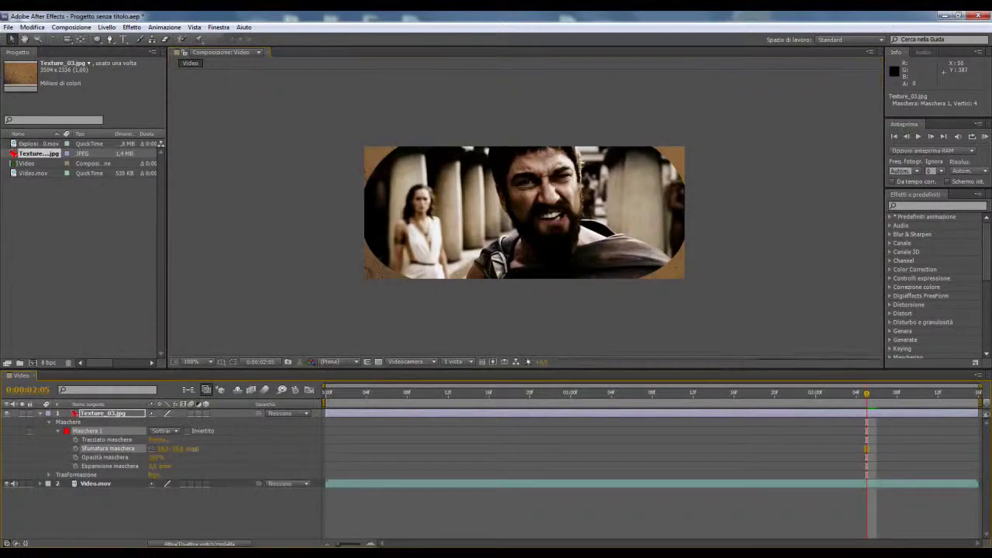
drag(203, 448, 244, 449)
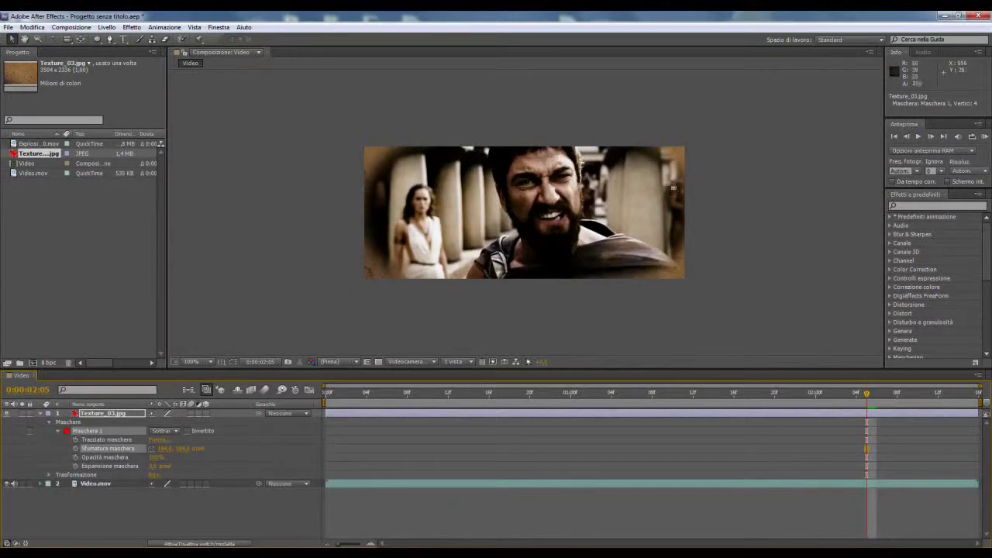
Move the mask keyframes back to 0:00:00:04.
drag(870, 398, 448, 397)
key(Page_Up)
key(Page_Up)
key(Page_Up)
key(ctrl+v)
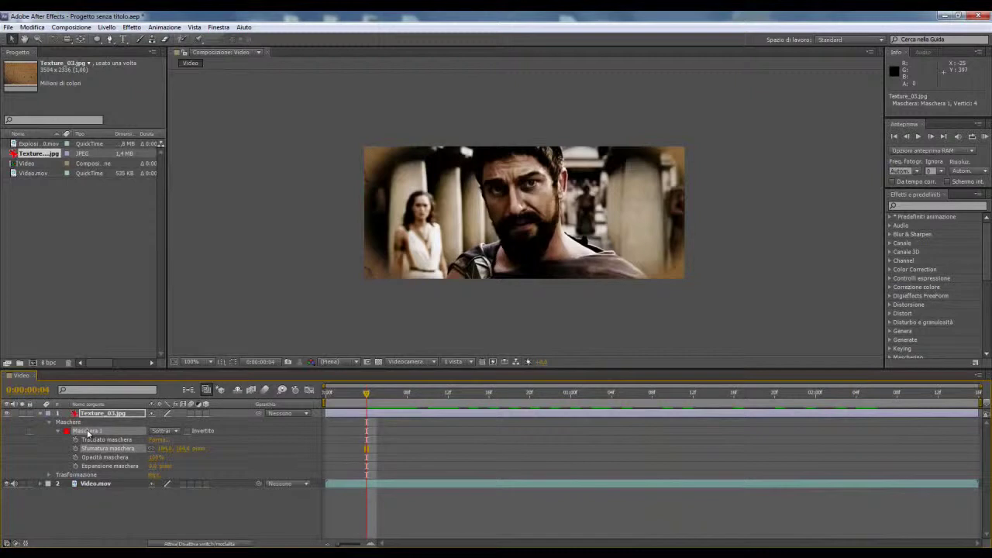
Delete the oval mask and draw a closed star-shaped mask with the Pen tool.
key(Delete)
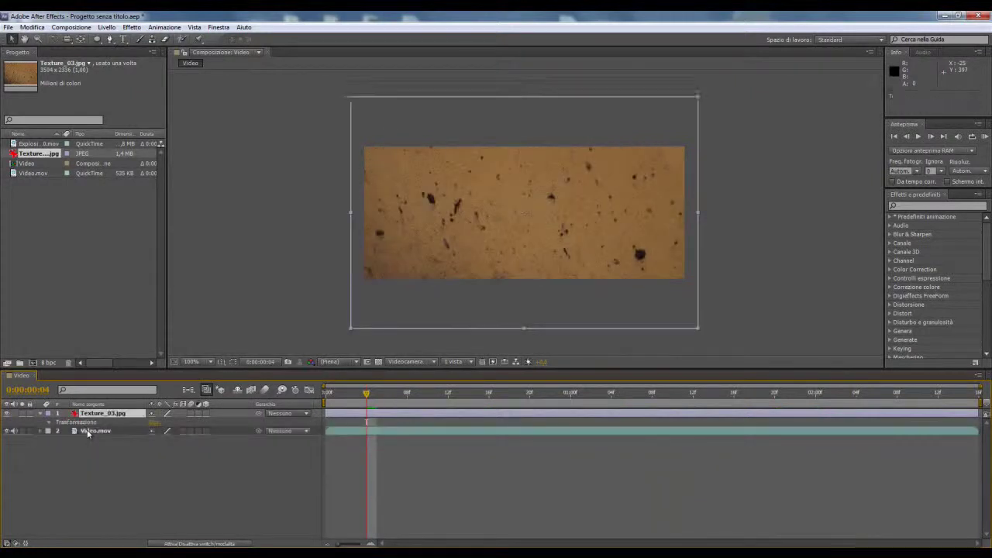
click(109, 39)
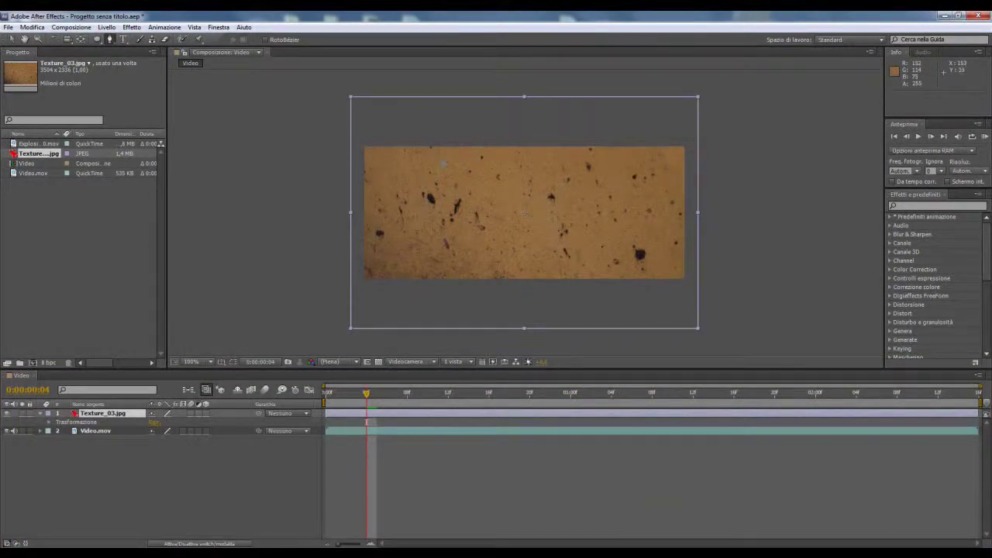
click(465, 153)
click(444, 181)
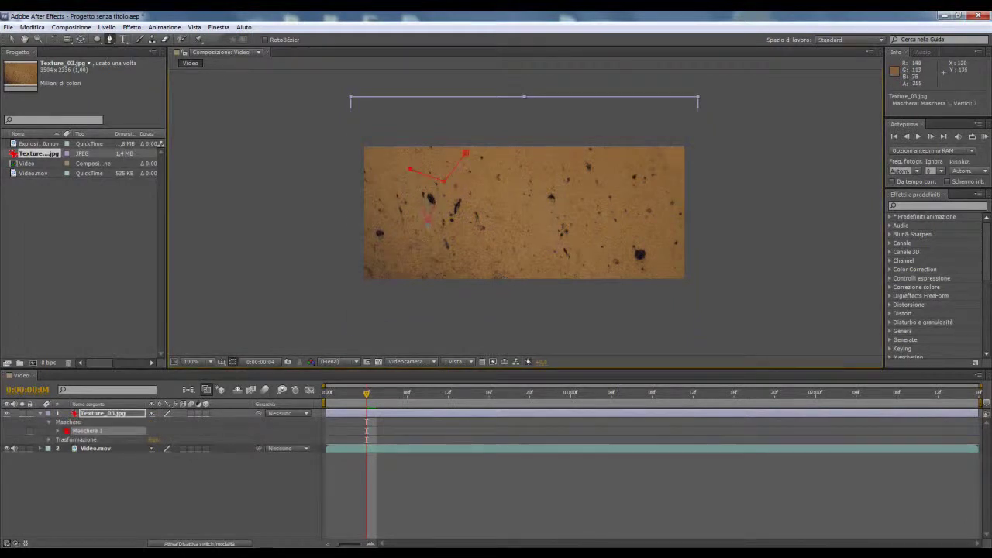
click(406, 269)
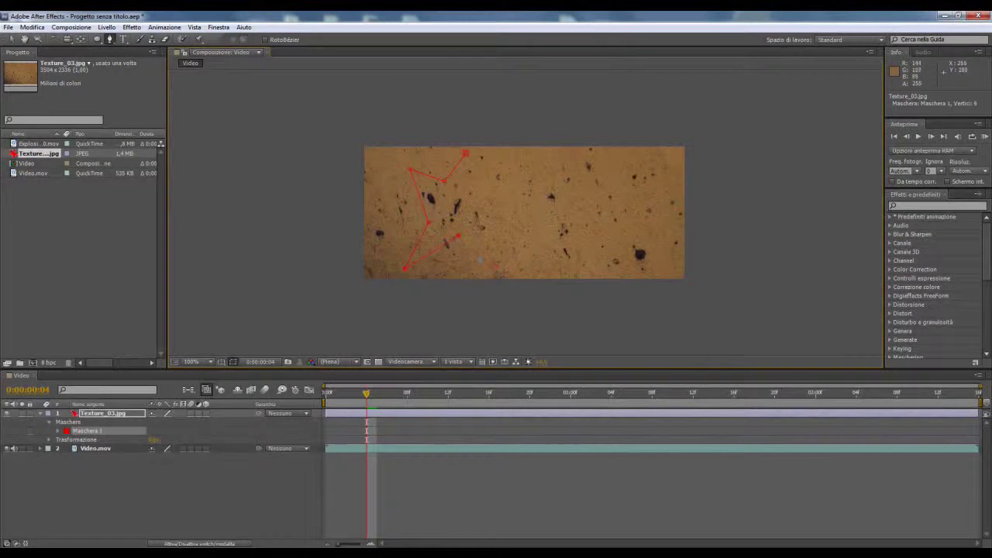
click(497, 267)
click(466, 153)
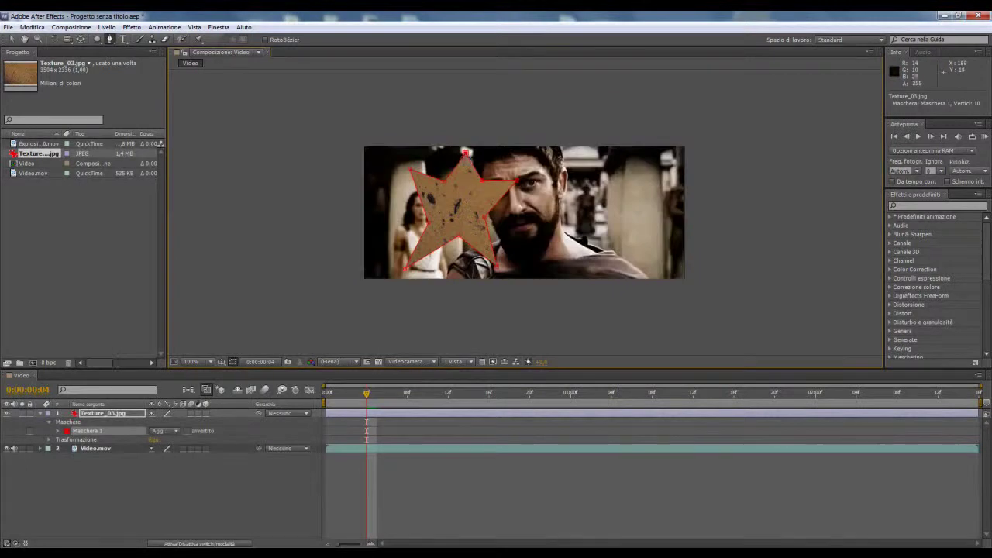
Drag the star-masked texture to the upper right of the frame and nudge it up slightly.
click(12, 40)
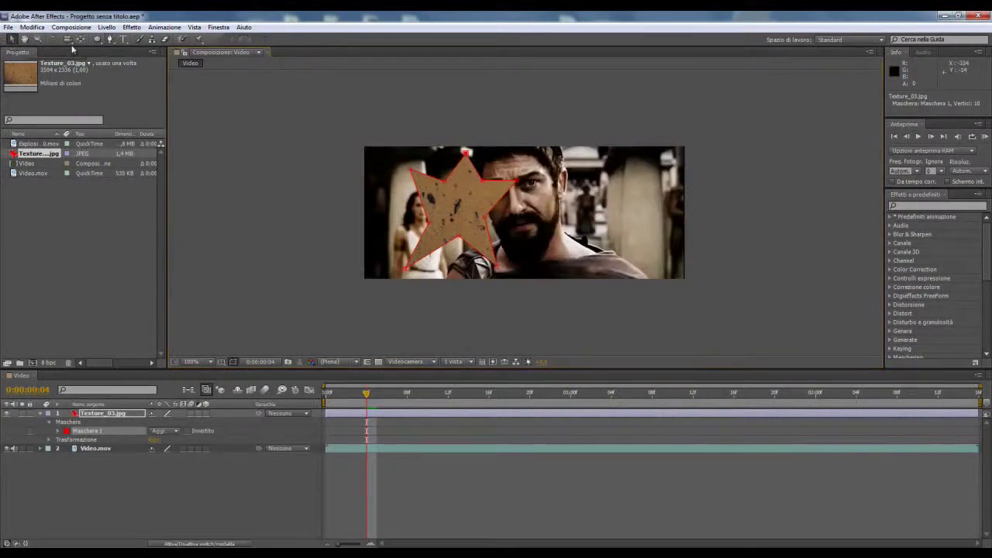
mouse_move(487, 197)
mouse_down()
mouse_move(654, 186)
mouse_move(644, 202)
mouse_up()
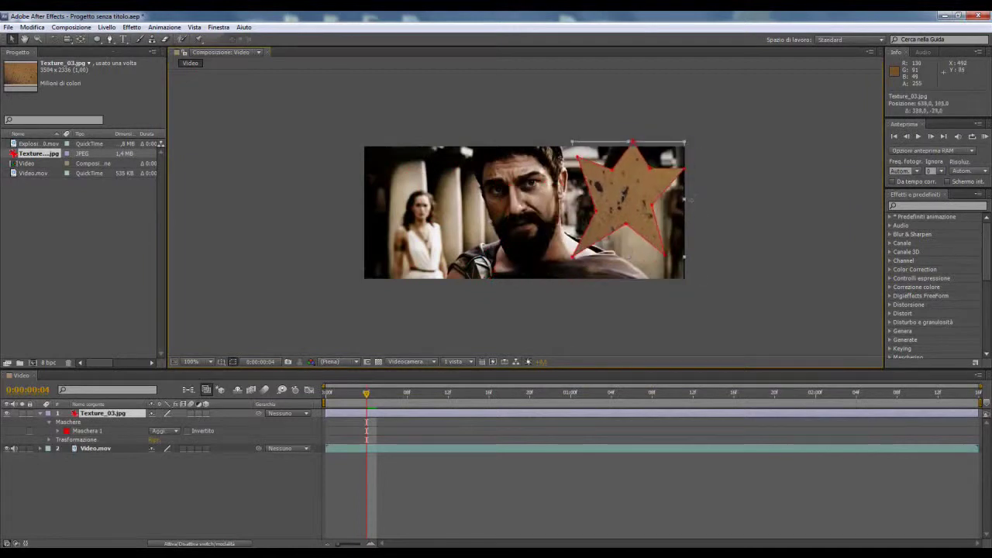
key(Return)
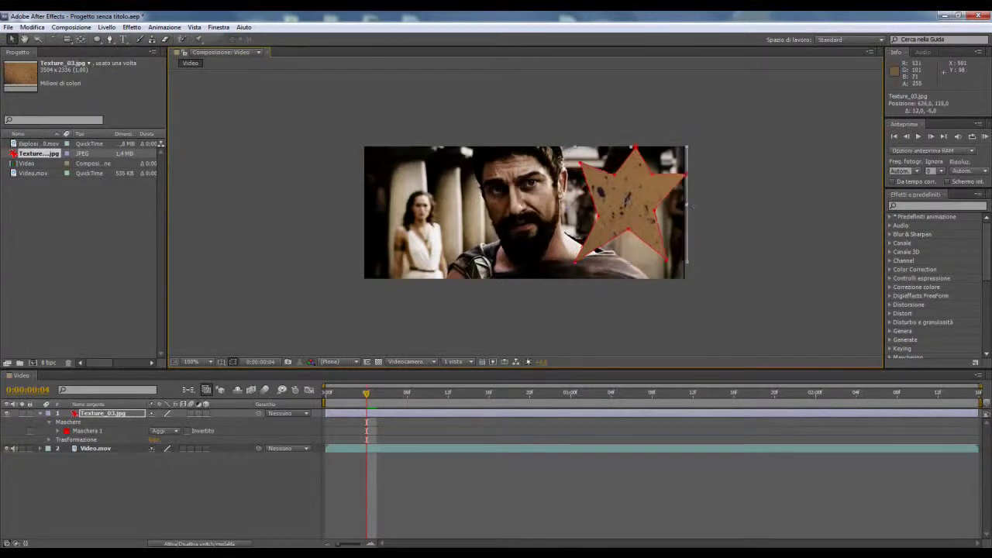
drag(613, 208, 619, 201)
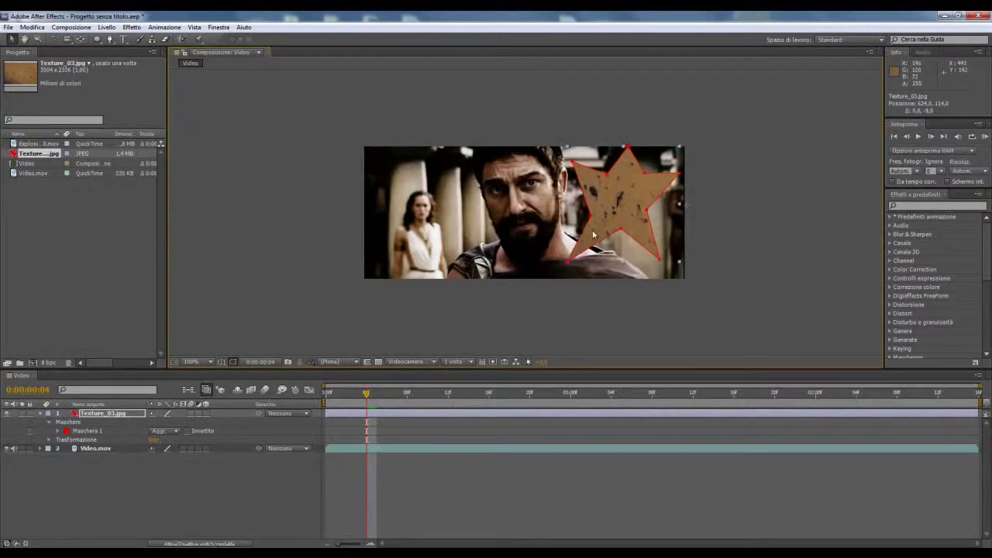
click(768, 190)
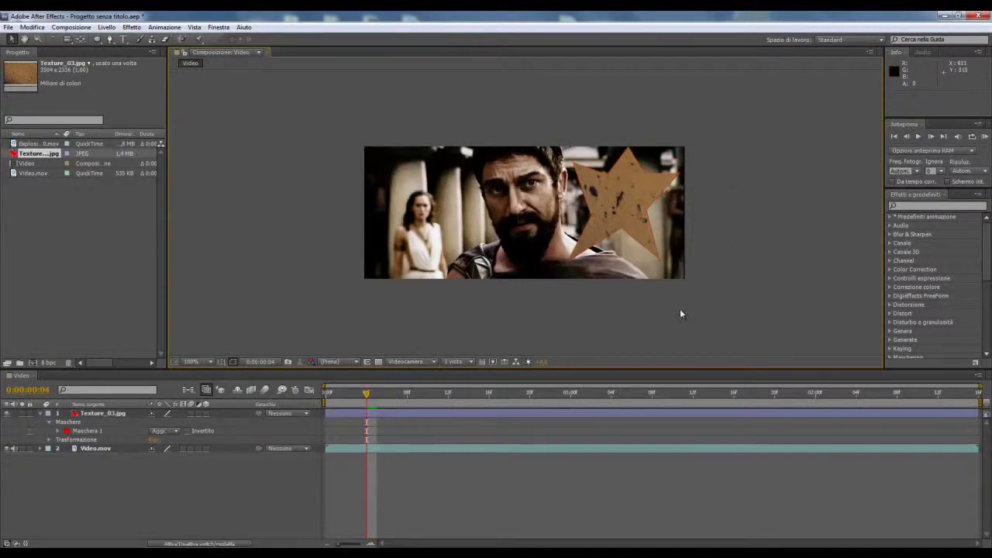
click(606, 189)
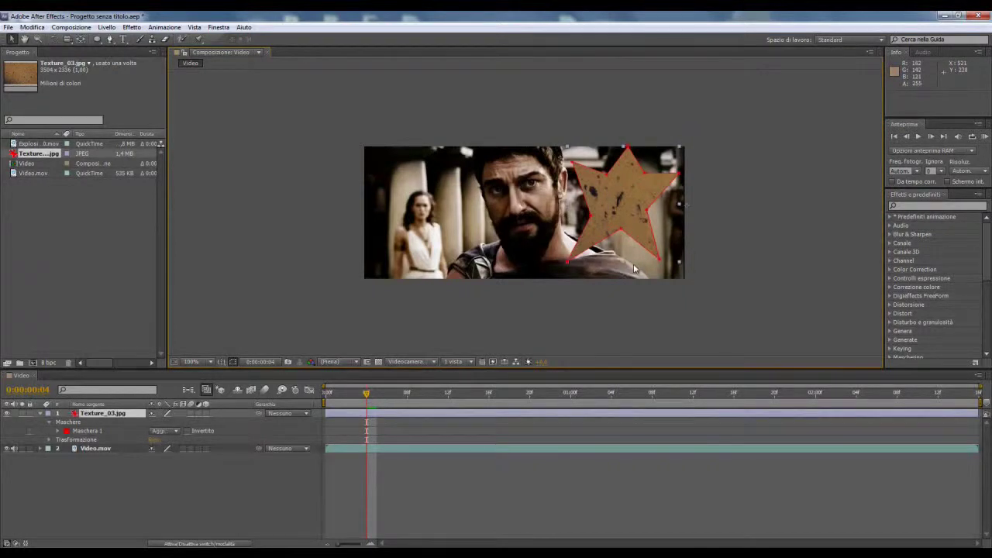
Delete the texture layer and add an enlarged TESTO text layer positioned in the frame.
key(Delete)
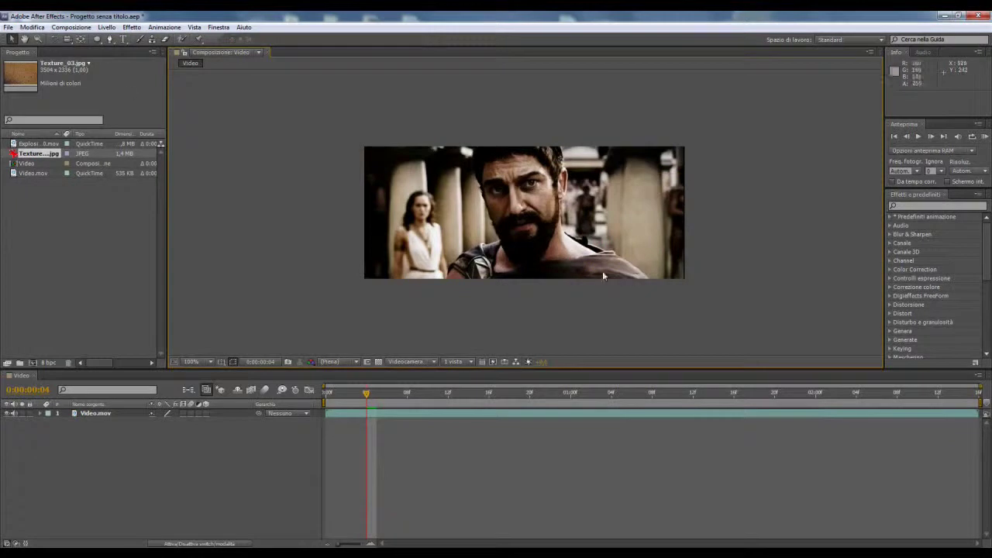
click(122, 39)
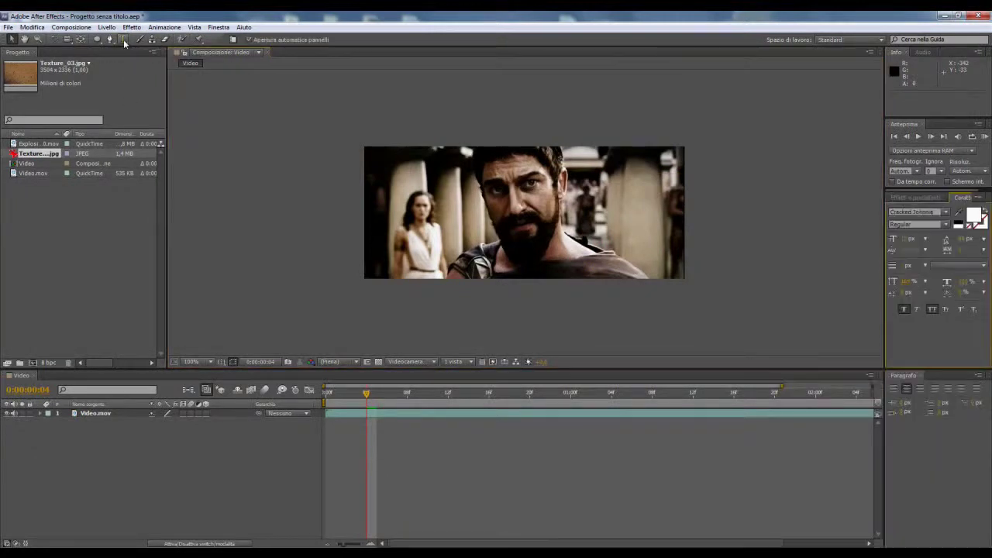
click(409, 215)
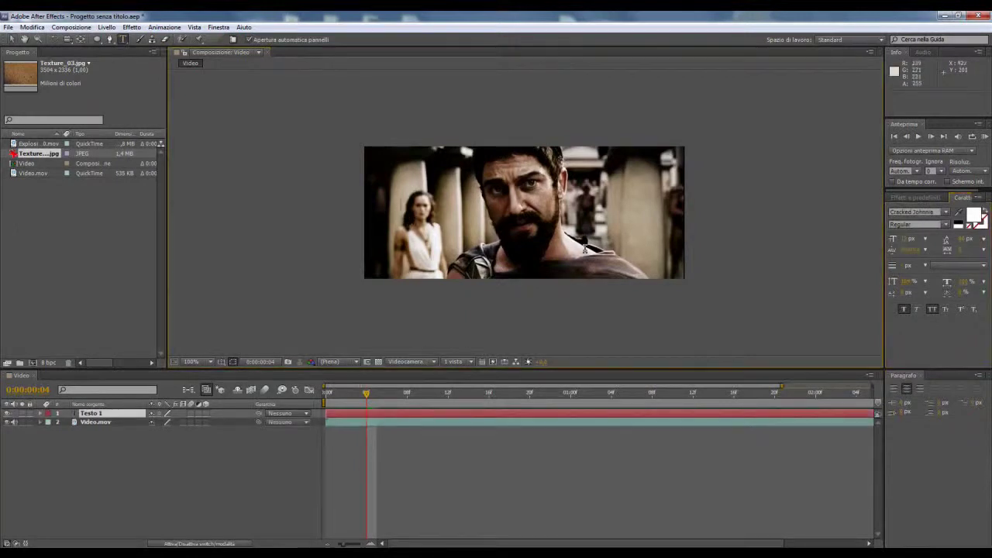
text(TESTO)
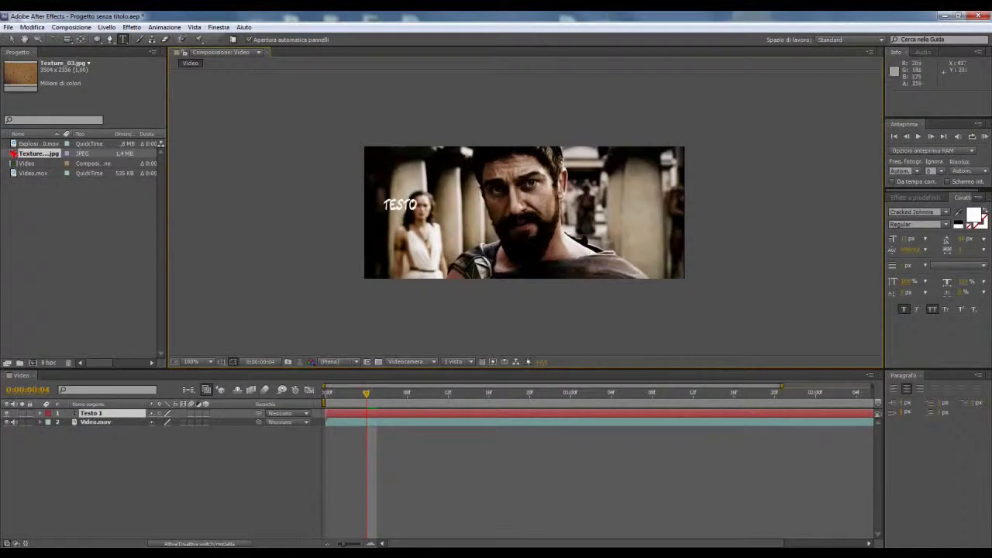
drag(417, 206, 383, 204)
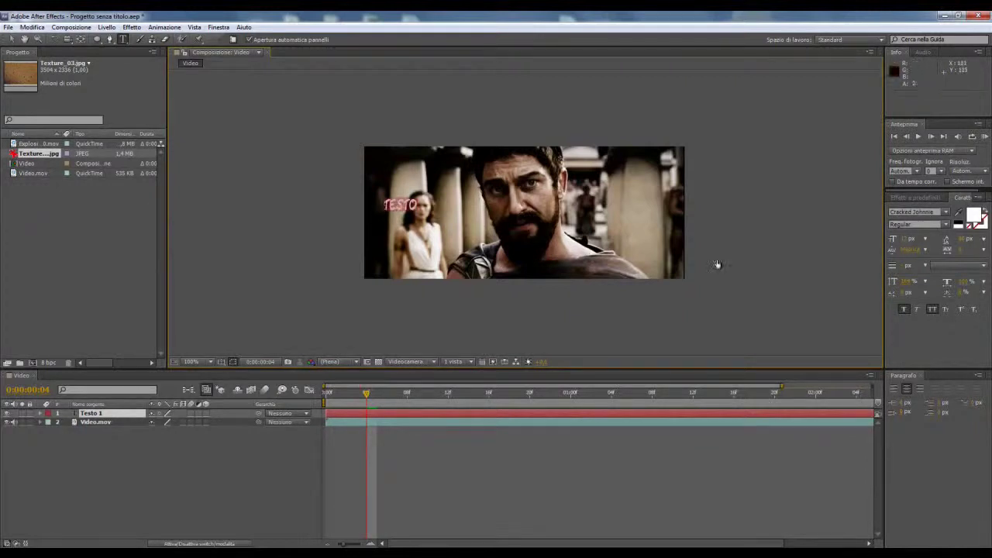
drag(907, 238, 928, 240)
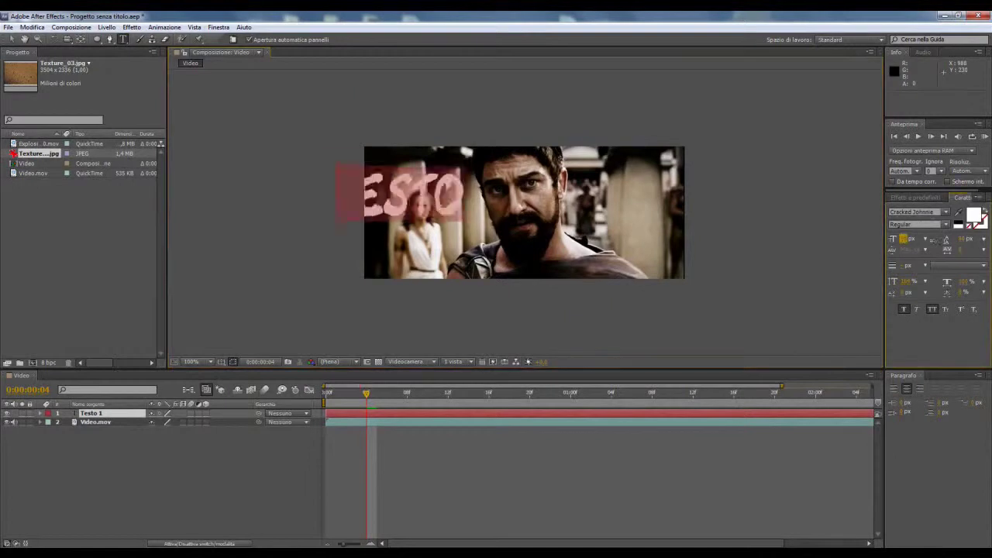
click(11, 38)
mouse_move(411, 197)
mouse_down()
mouse_move(445, 204)
mouse_move(378, 201)
mouse_up()
Make TESTO Faux Bold, trying and reverting faux italic and small caps.
click(123, 38)
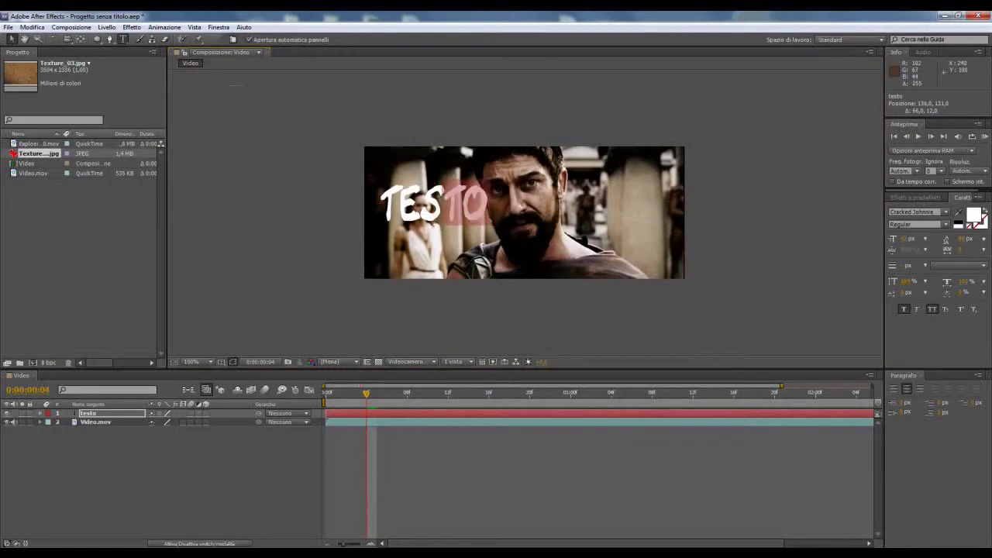
click(904, 310)
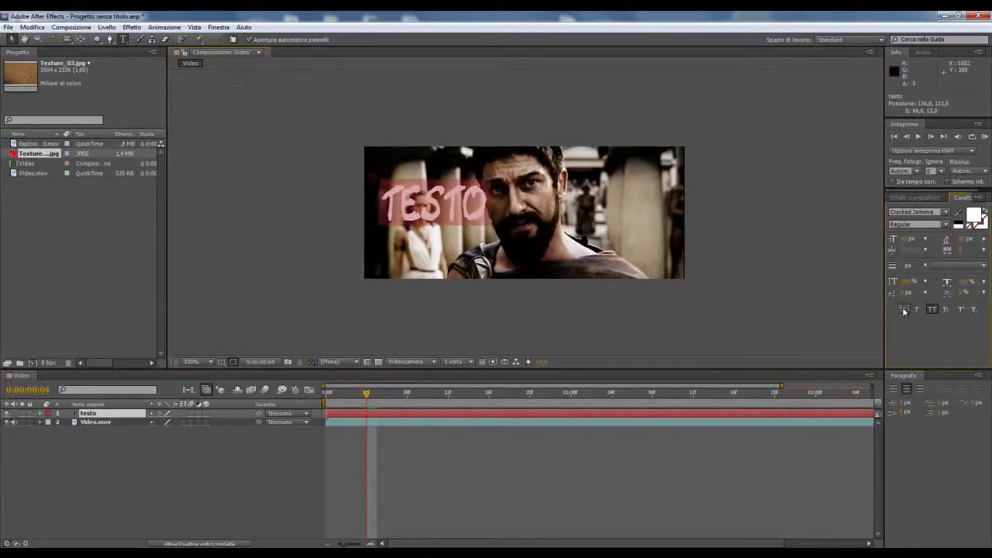
click(915, 310)
click(916, 310)
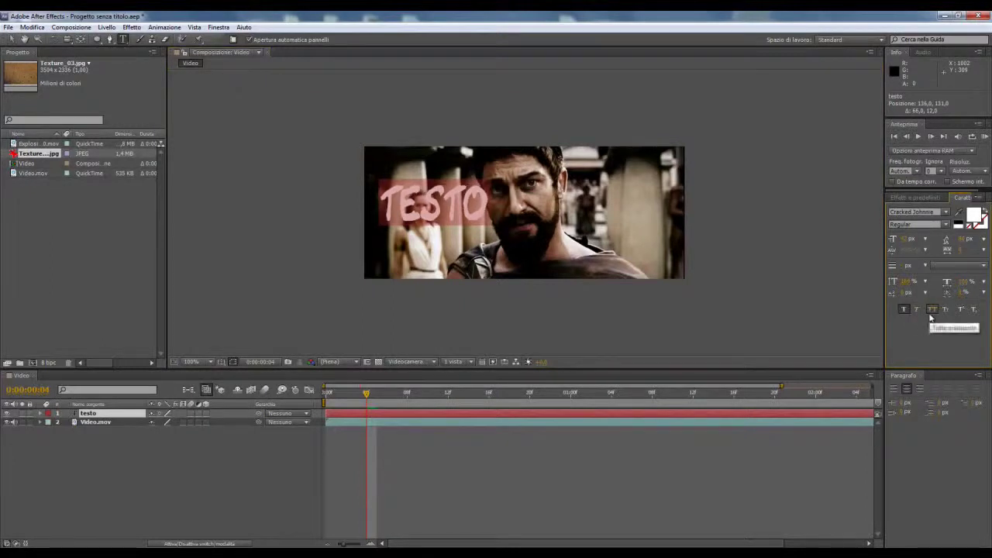
click(931, 315)
click(931, 316)
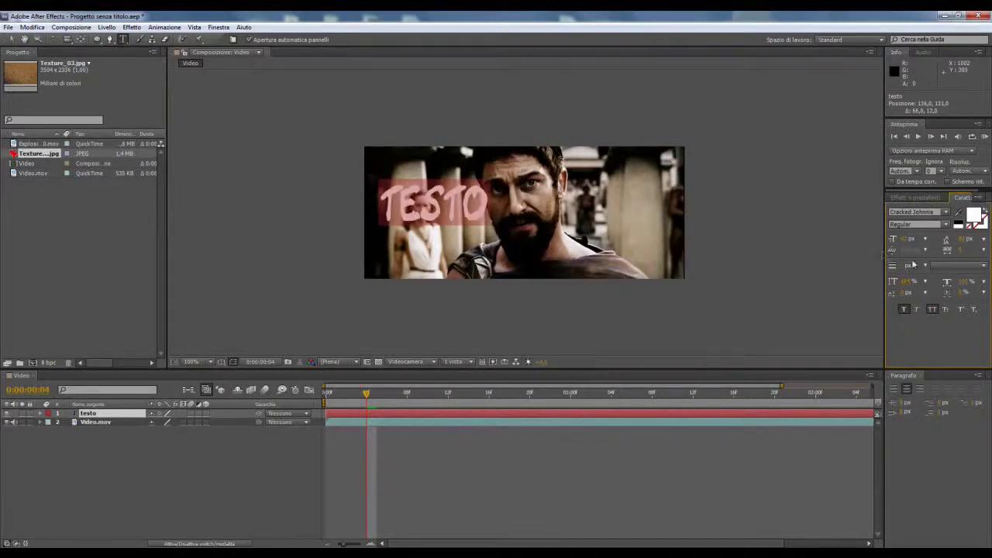
Set TESTO to red Garamond after trying the Digifit and Euphemia fonts.
click(944, 213)
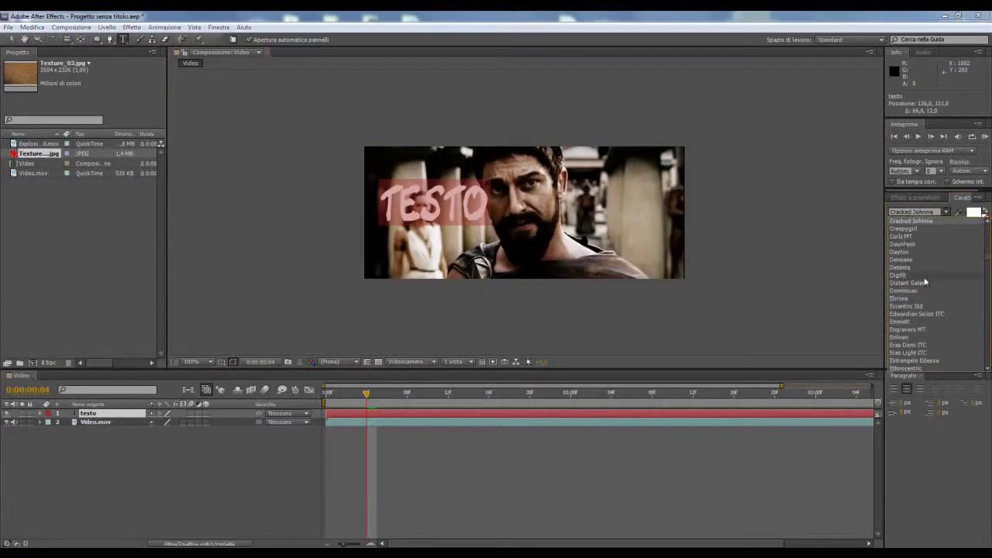
click(917, 279)
click(945, 212)
click(921, 319)
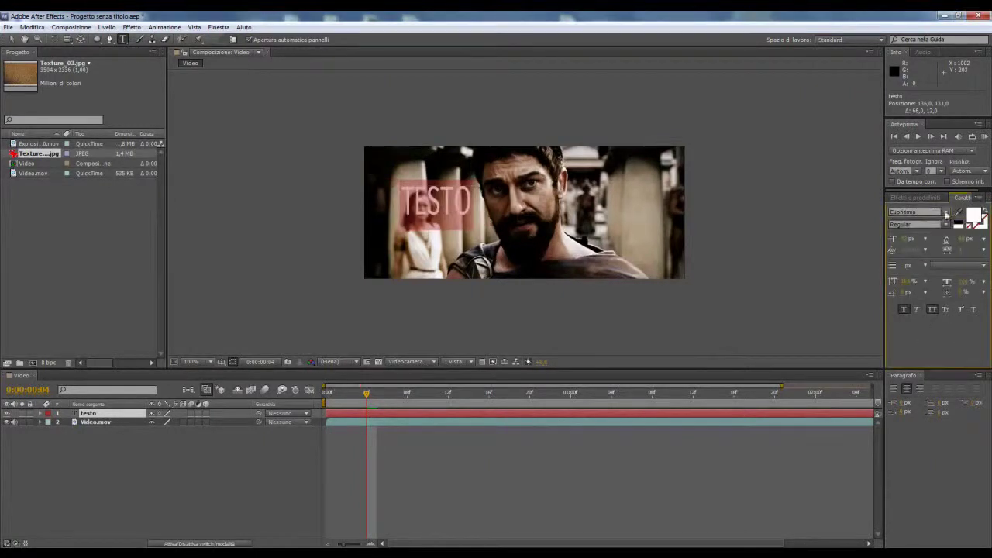
click(946, 212)
click(915, 353)
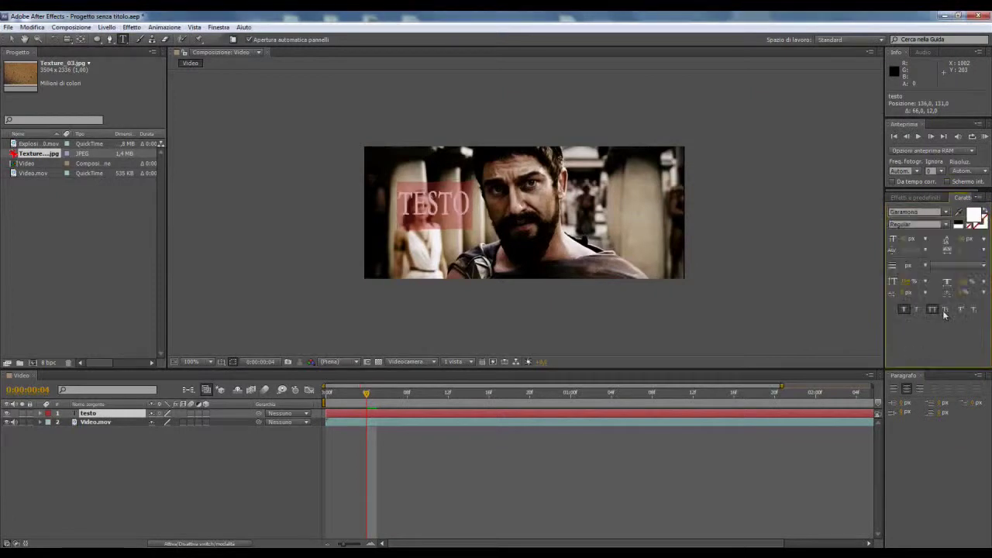
click(974, 218)
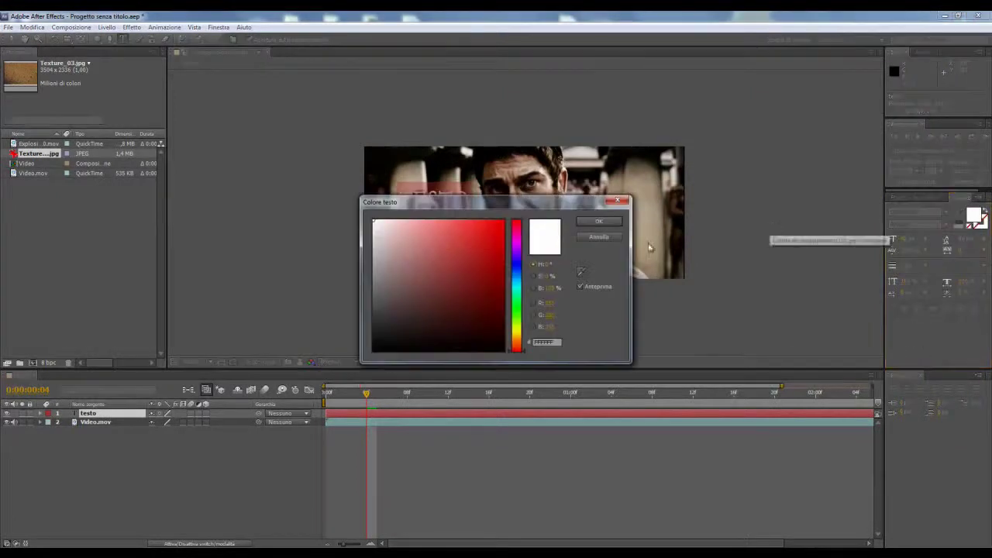
drag(470, 272, 504, 221)
click(599, 221)
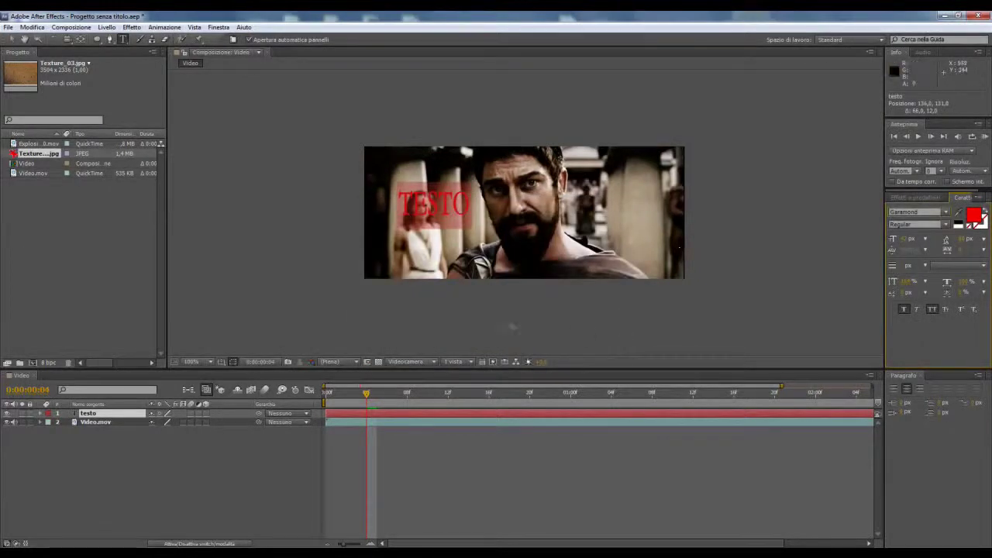
Move TESTO to the top left of the frame, then delete the text layer.
click(12, 39)
drag(423, 215, 413, 184)
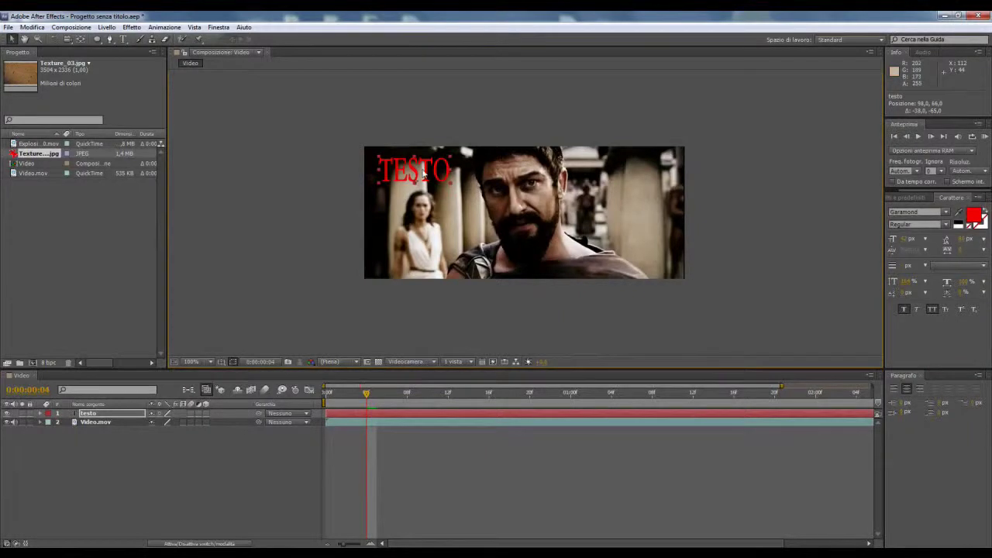
key(Delete)
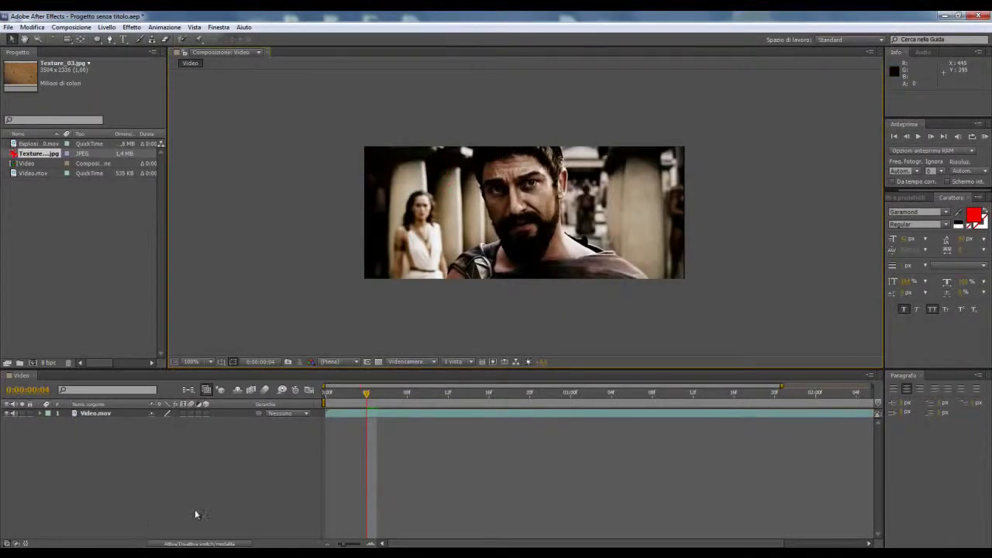
Add Texture_03.jpg above Video.mov and scale it to about 21% to cover the frame.
click(45, 164)
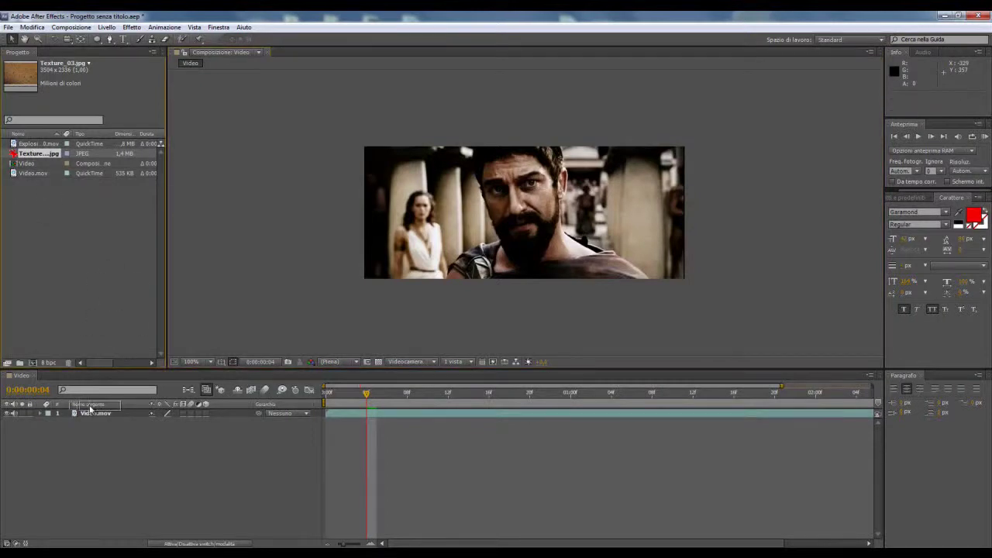
drag(89, 409, 97, 413)
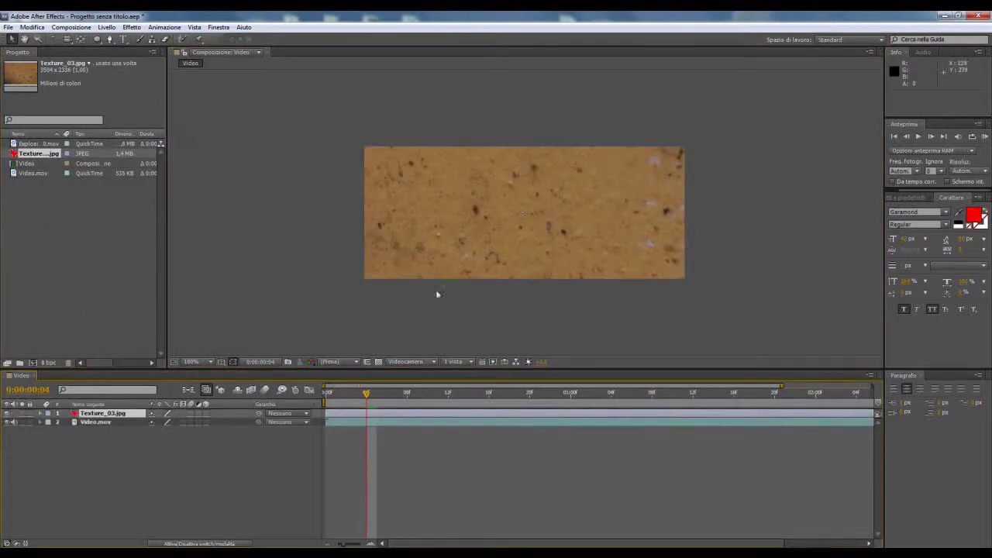
key(comma)
key(comma)
key(comma)
key(comma)
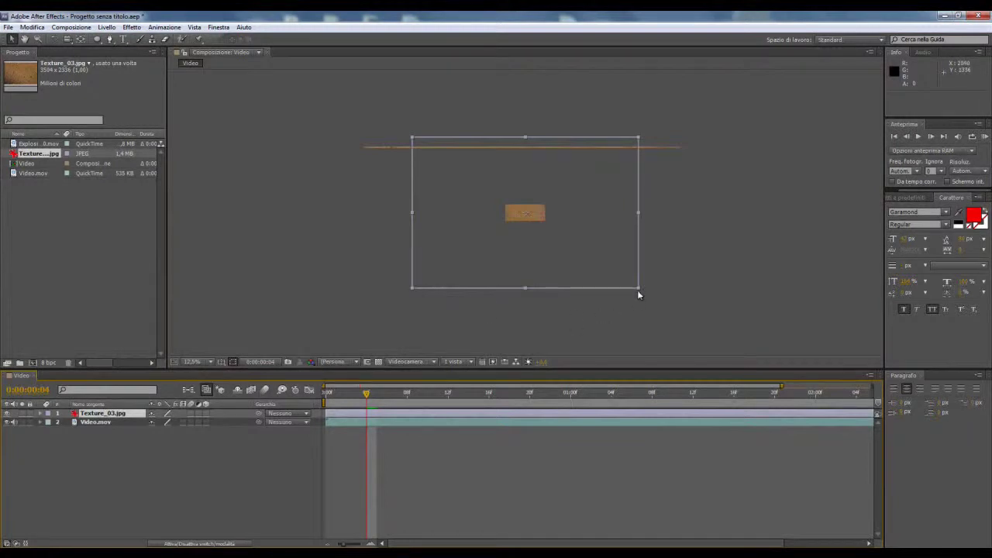
drag(639, 288, 561, 228)
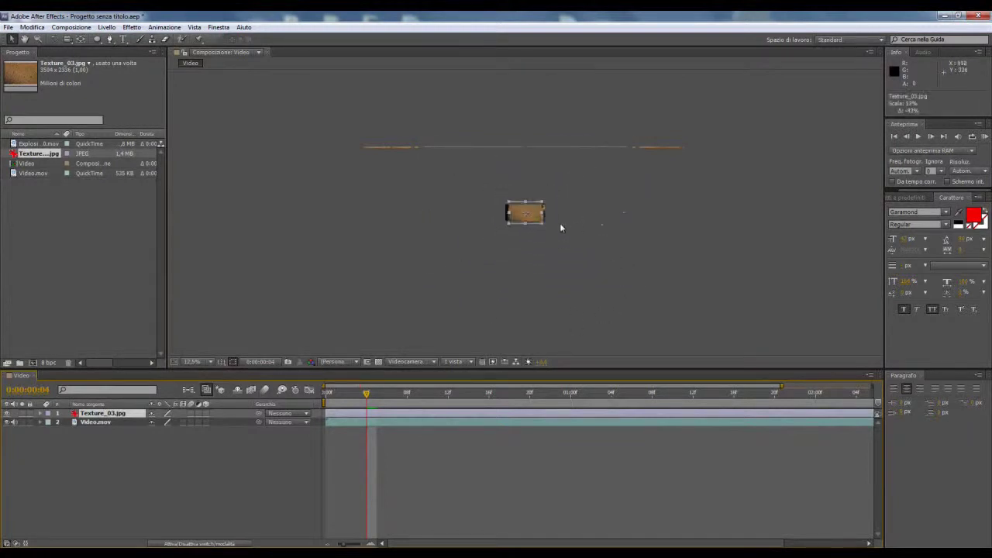
key(period)
key(period)
key(period)
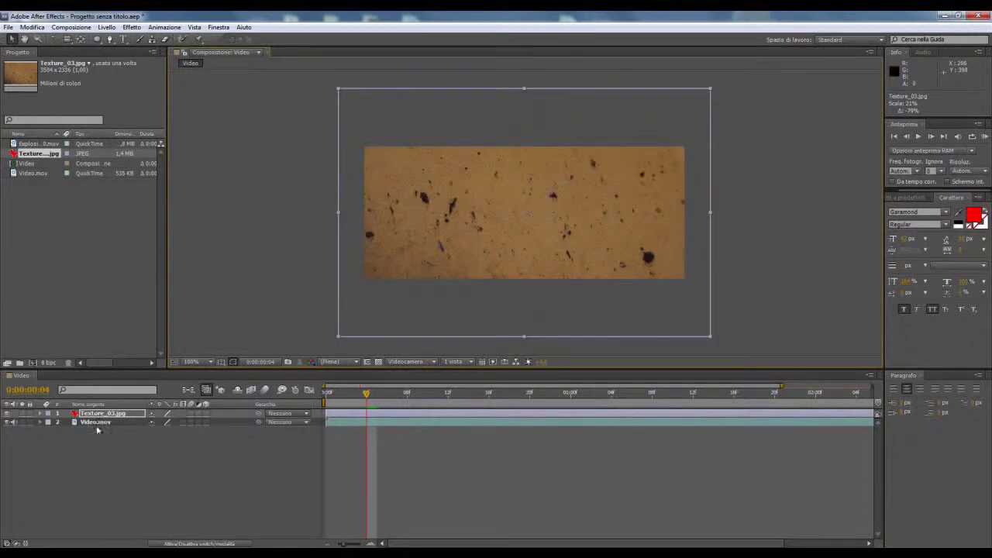
Try the Sovrapponi, Colore brucia and a lighter blend mode on the Texture_03.jpg layer.
right_click(98, 419)
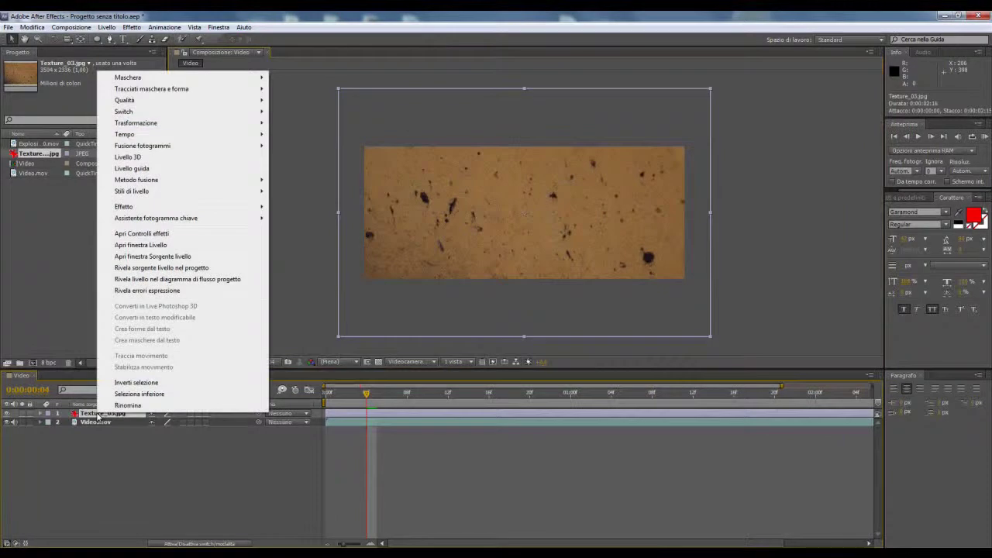
mouse_move(204, 180)
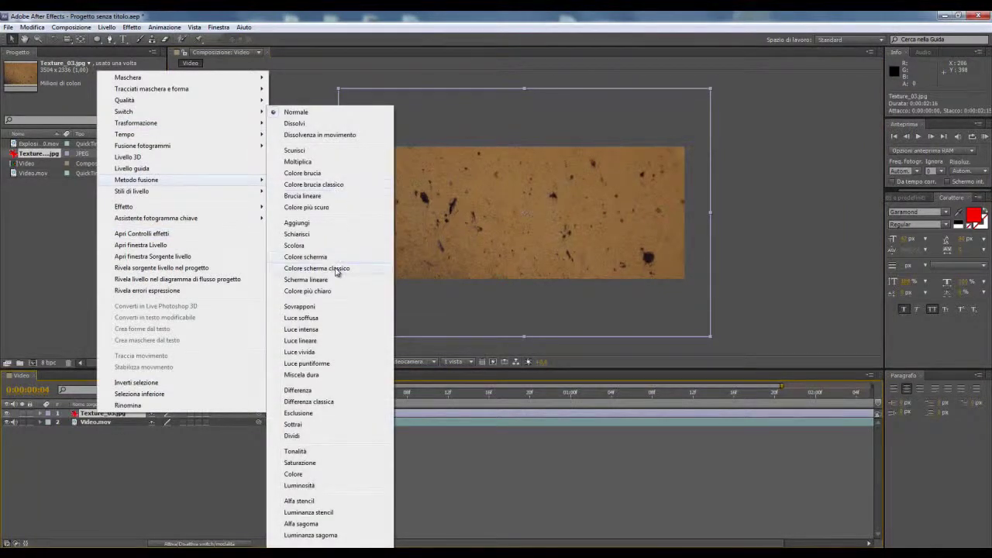
click(340, 307)
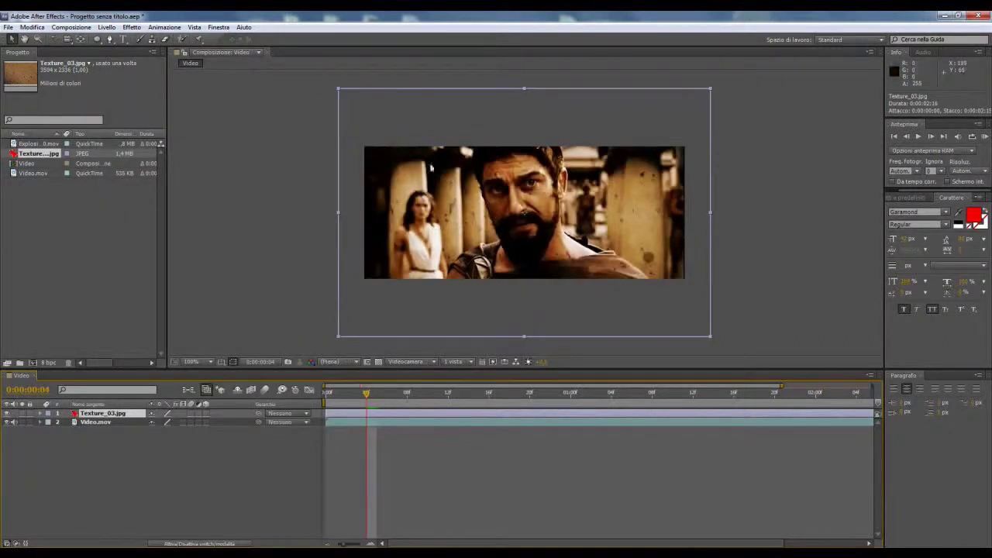
right_click(126, 414)
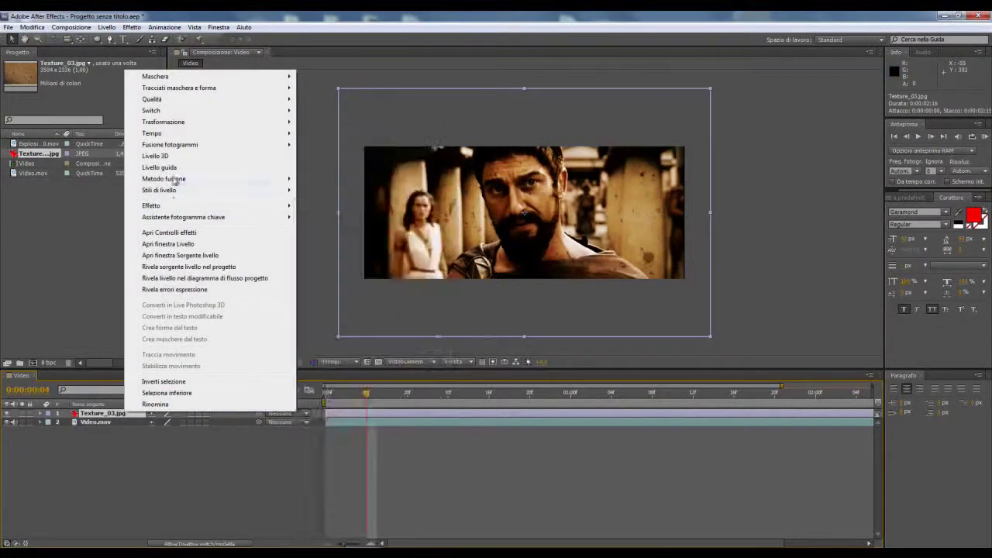
mouse_move(178, 180)
click(344, 174)
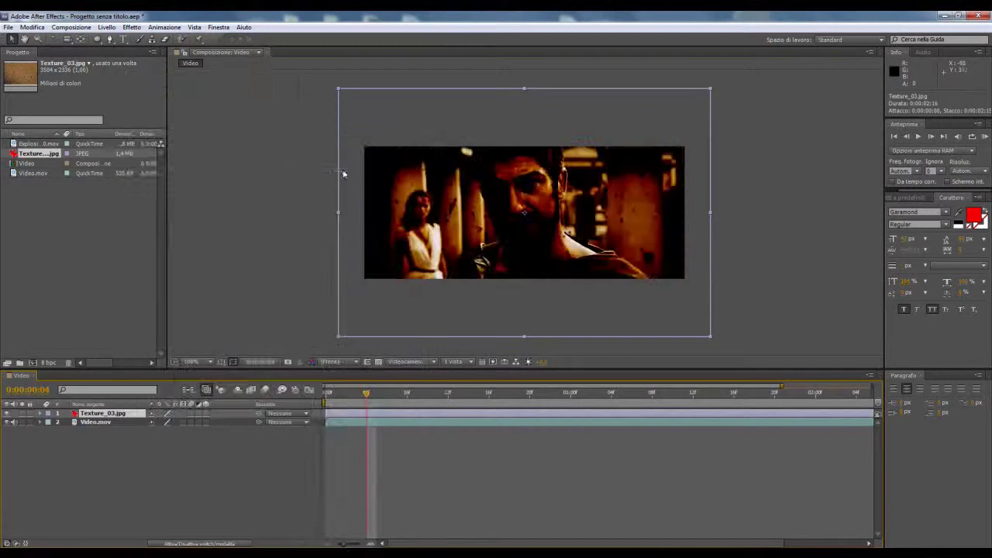
right_click(126, 414)
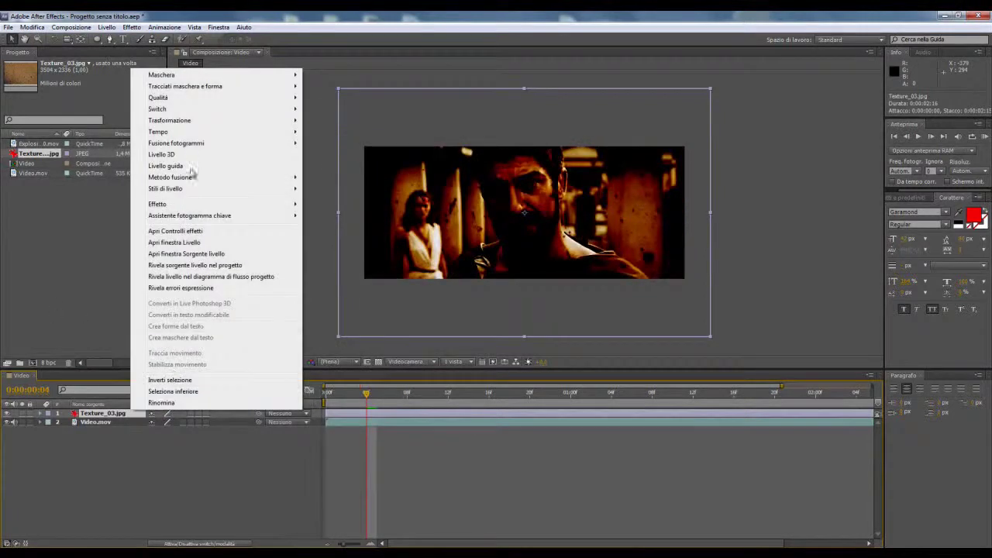
mouse_move(190, 182)
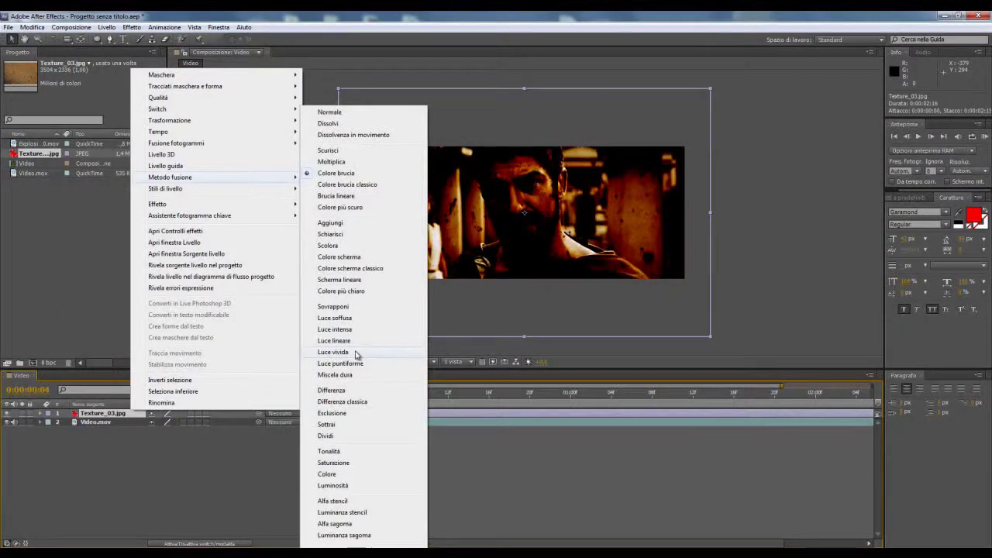
click(356, 354)
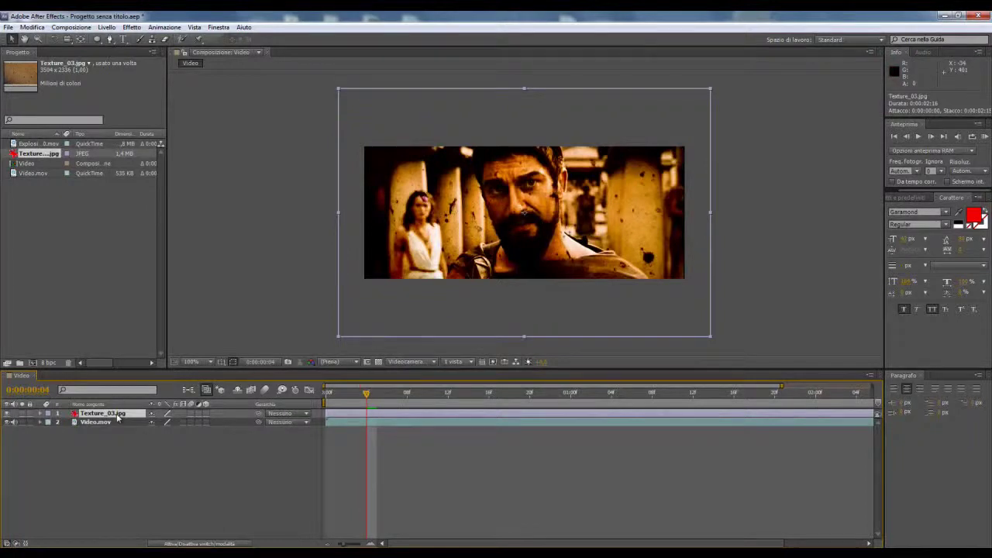
Delete the Texture_03.jpg layer, leaving Video.mov as the only layer.
key(Delete)
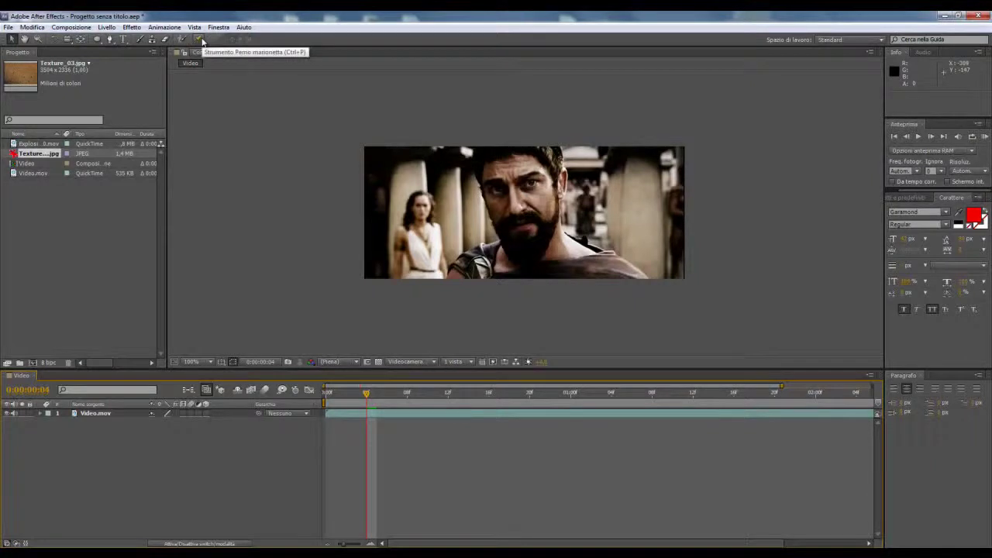
Place five puppet pins on the actor's face and beard.
click(200, 39)
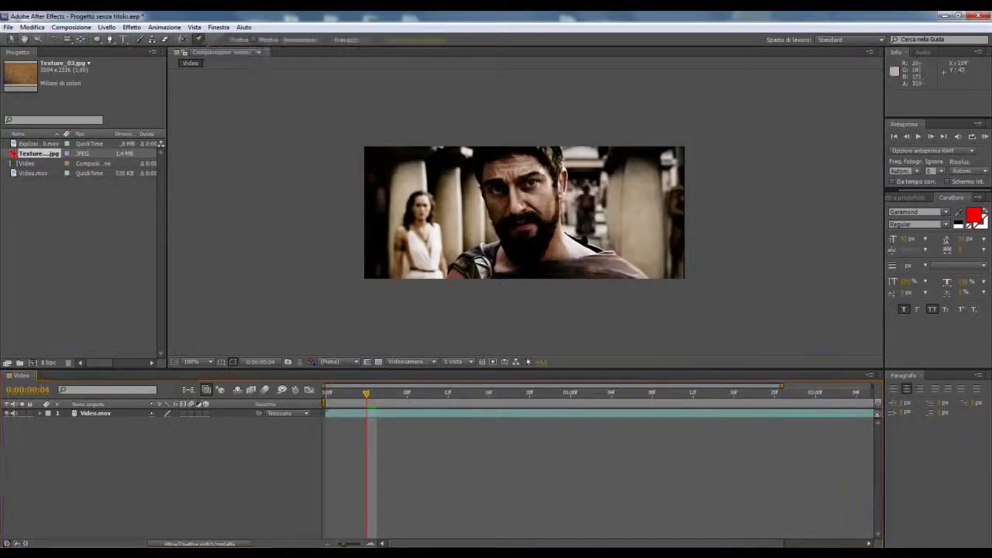
click(490, 179)
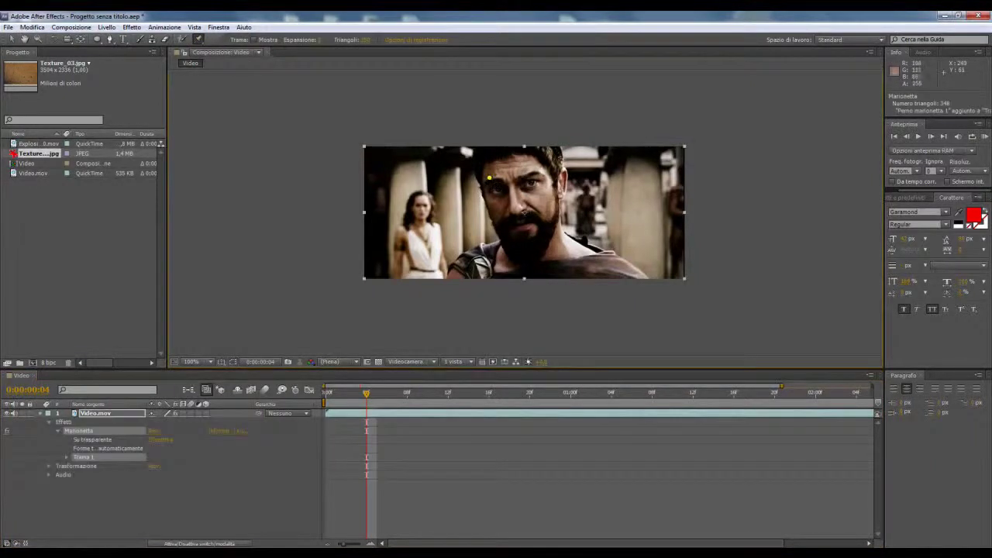
click(530, 171)
click(515, 205)
click(507, 245)
click(535, 243)
Drag the brow, nose, chin and beard pins to warp the face.
click(11, 38)
key(period)
click(450, 139)
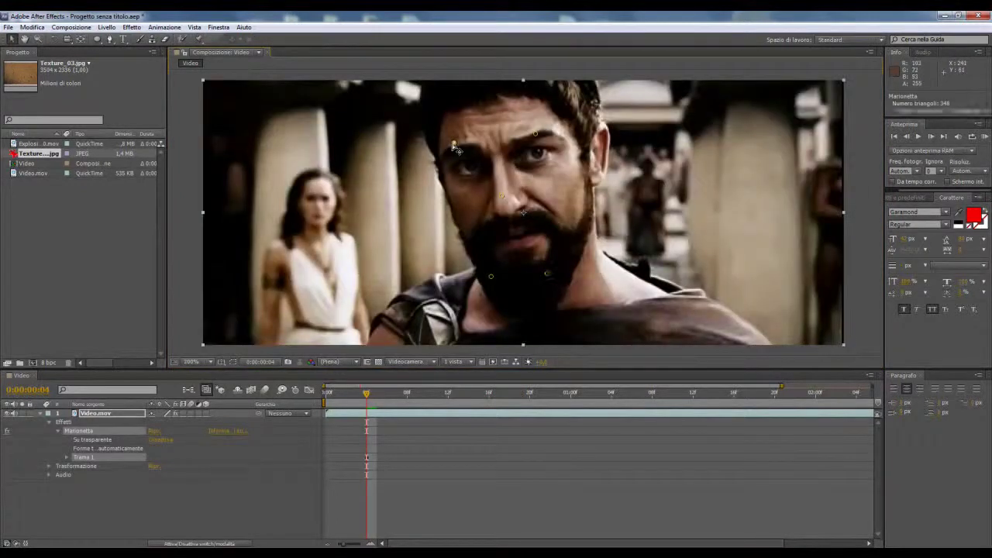
drag(450, 138, 446, 122)
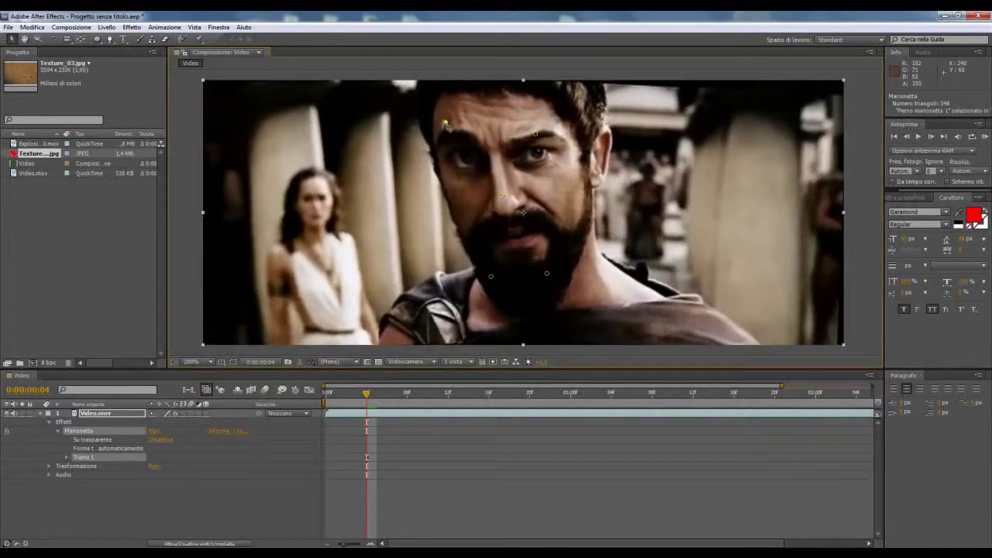
drag(535, 134, 552, 120)
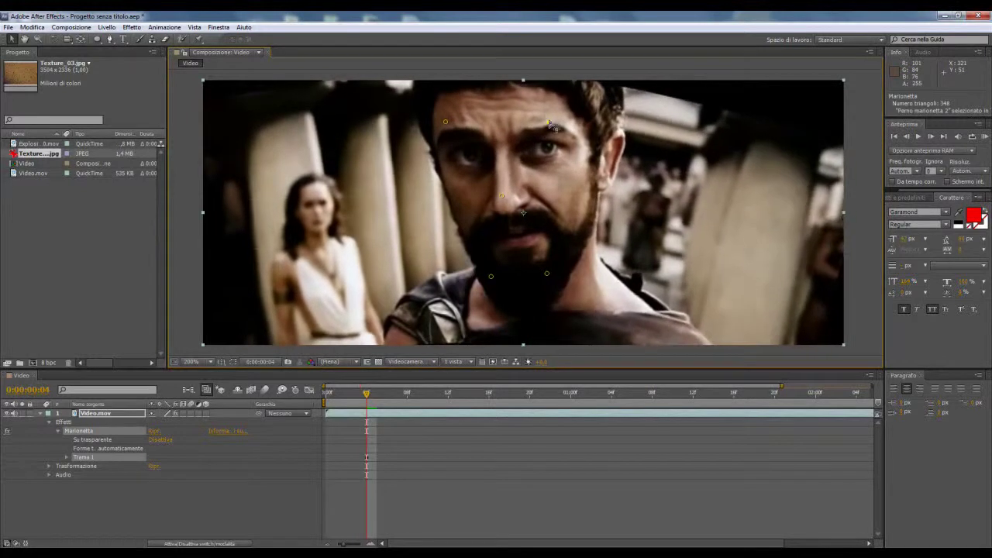
drag(502, 196, 476, 195)
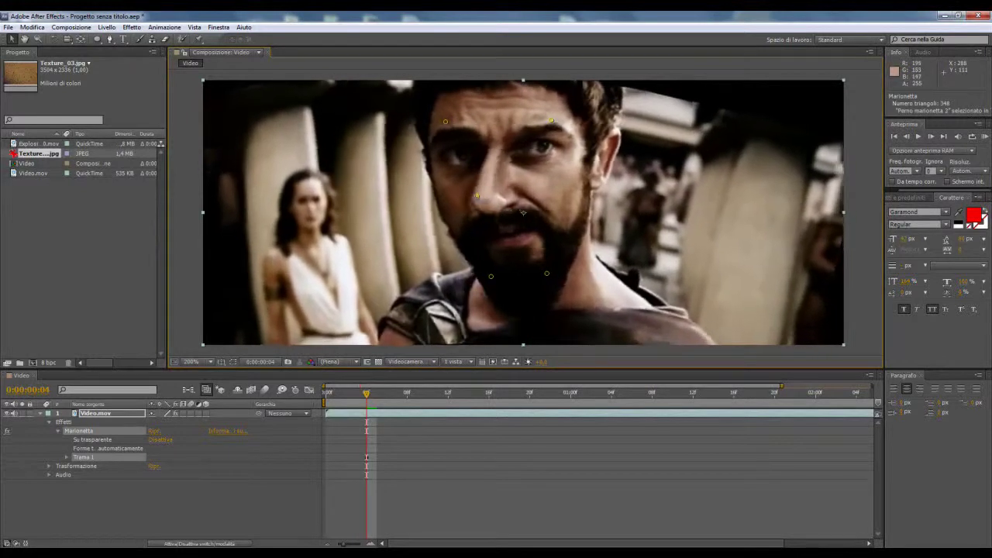
drag(489, 277, 472, 281)
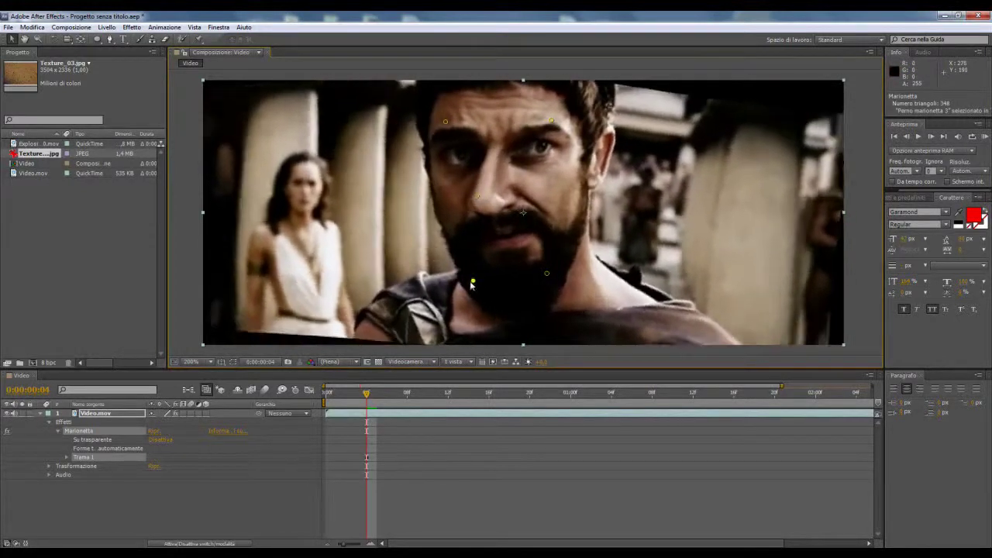
drag(547, 275, 567, 271)
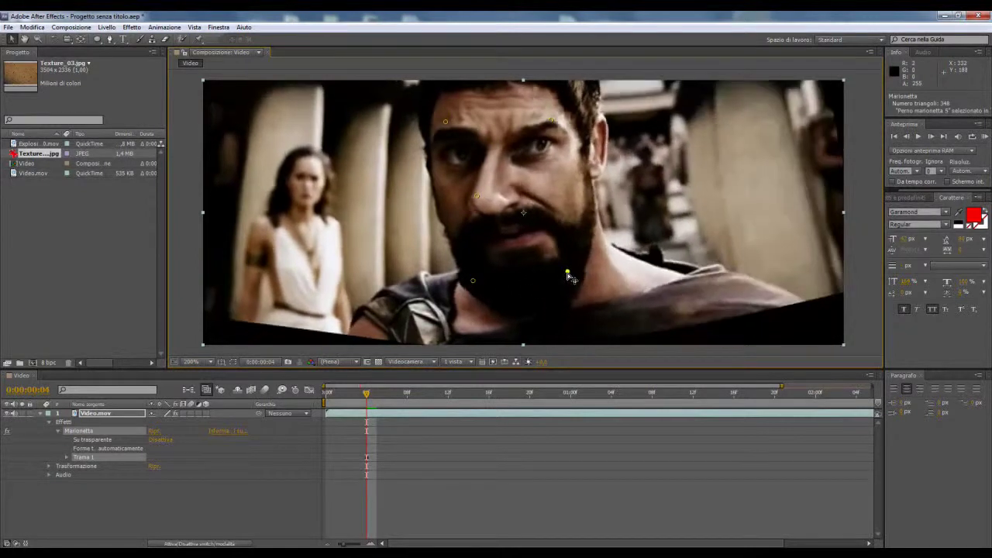
key(comma)
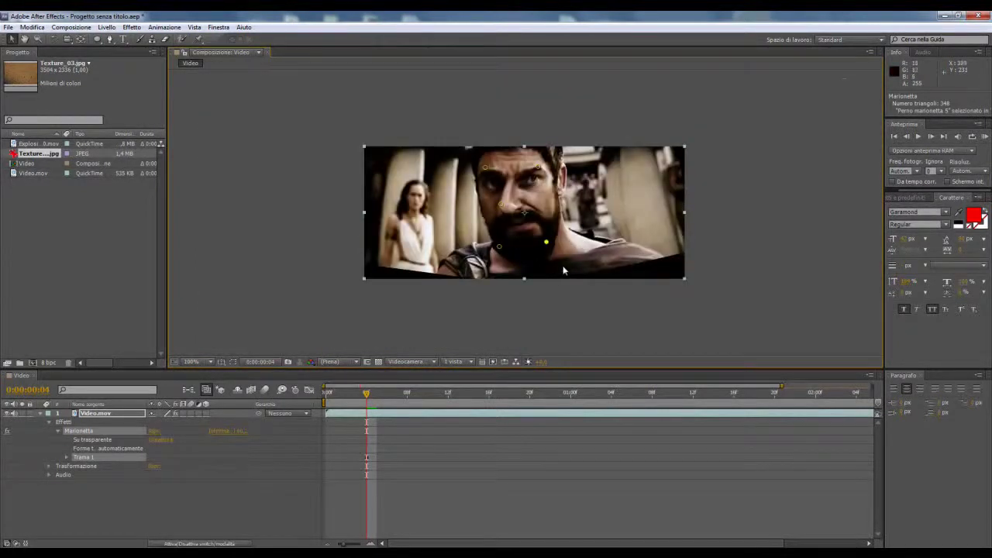
mouse_move(499, 247)
mouse_down()
mouse_move(510, 265)
mouse_move(530, 247)
mouse_up()
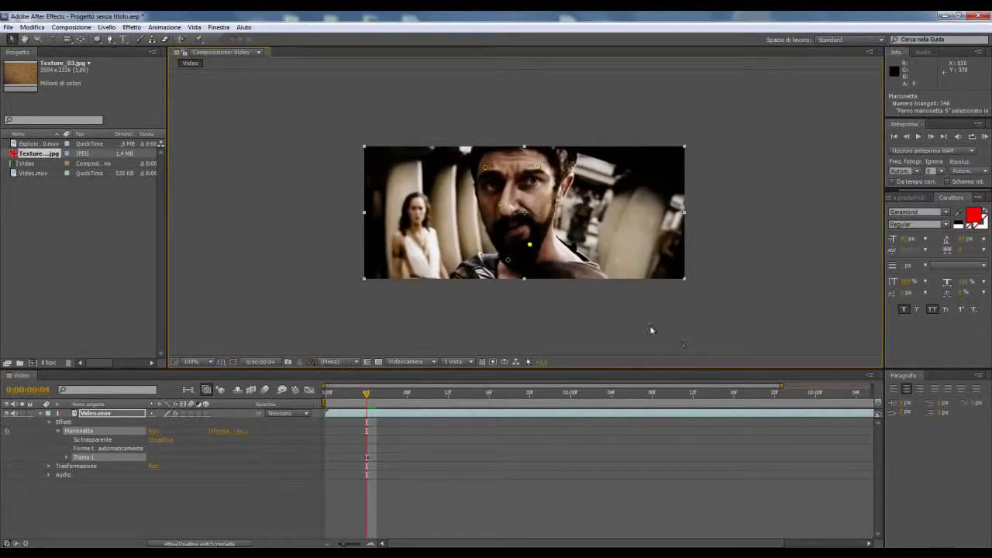
Delete the Marionetta effect from Video.mov and open the Finestra menu.
click(93, 413)
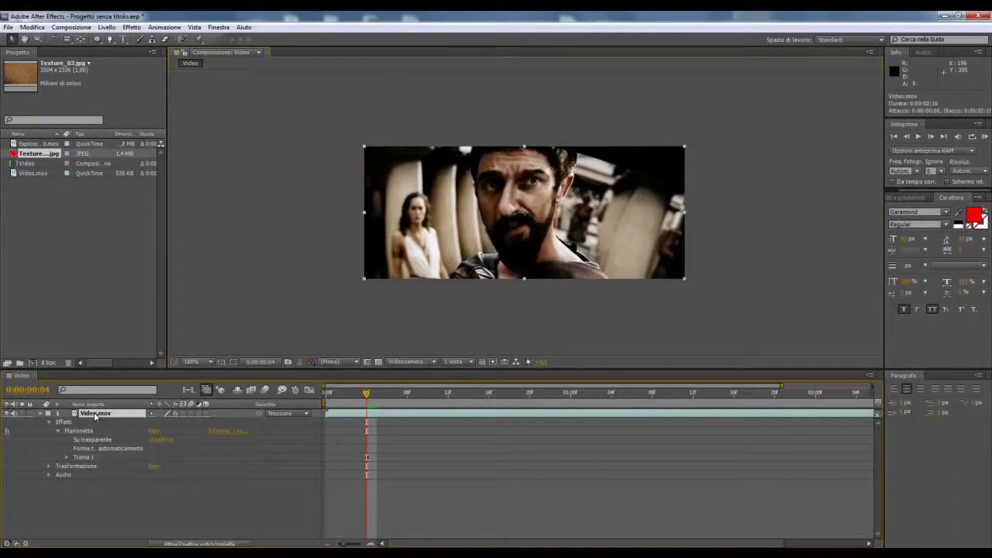
click(78, 433)
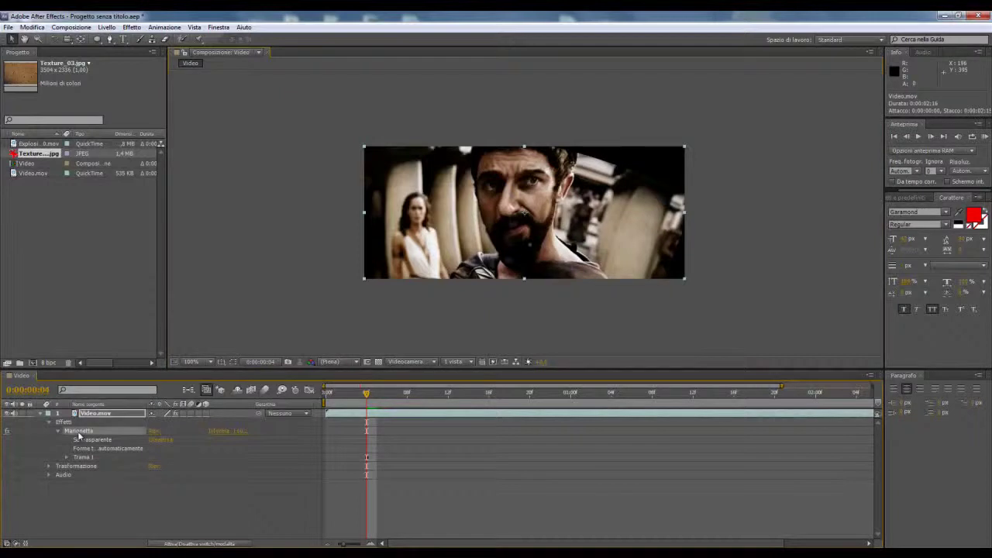
key(Delete)
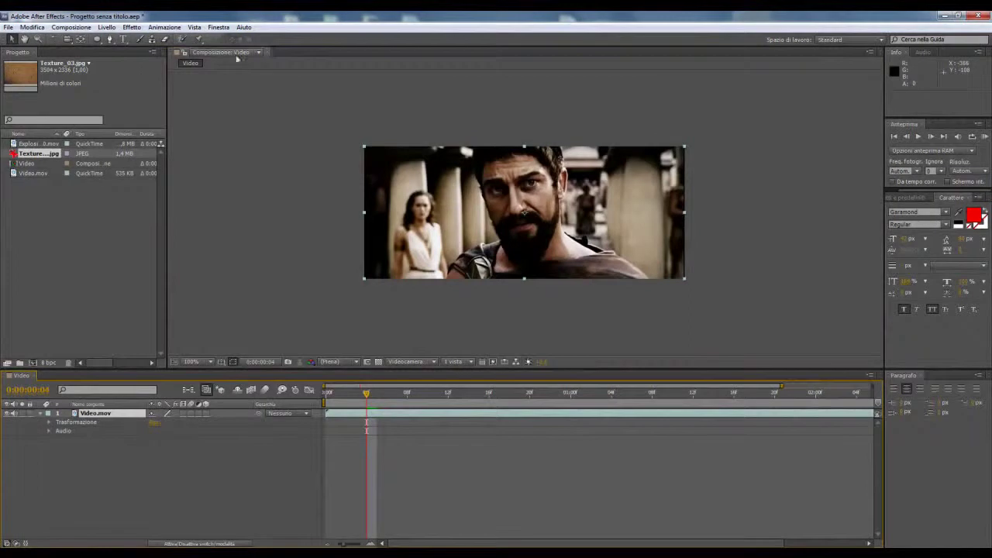
click(220, 27)
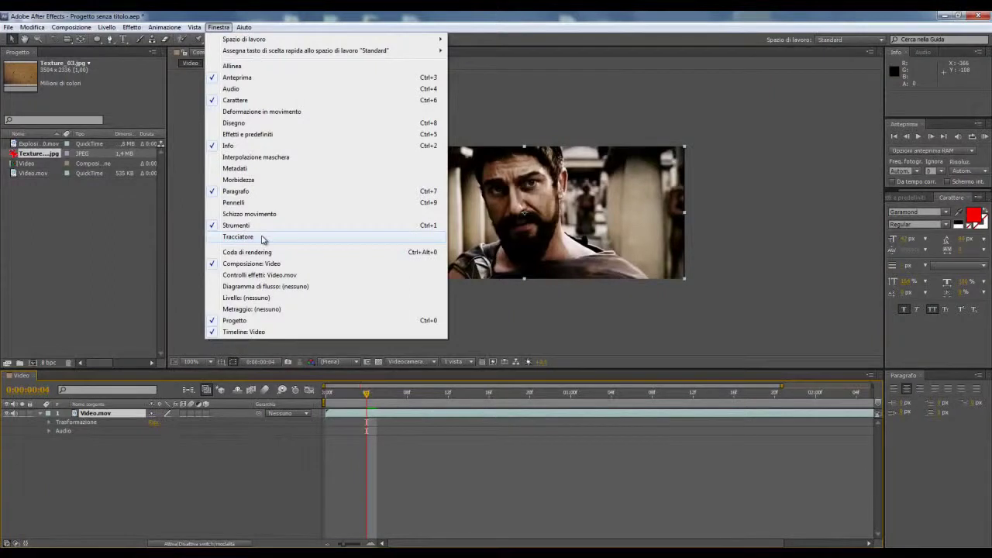
Set up a position-and-rotation track on Video.mov with points on both eyes and analyze it forward.
click(262, 240)
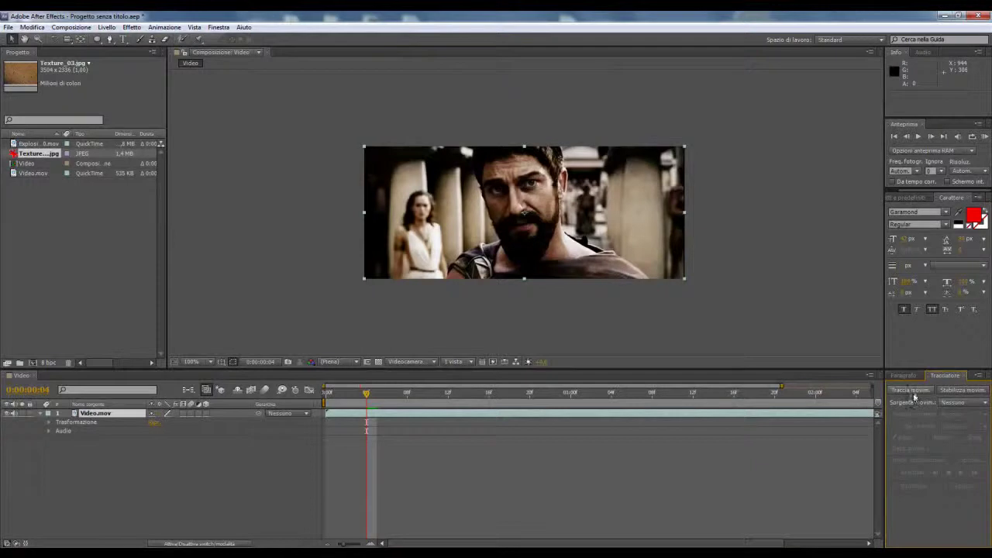
key(Home)
key(period)
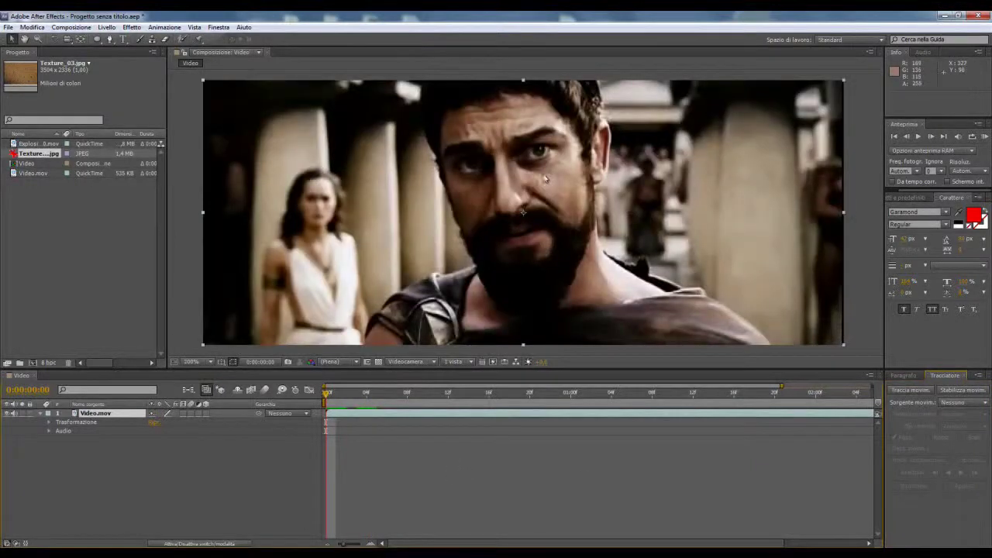
click(910, 390)
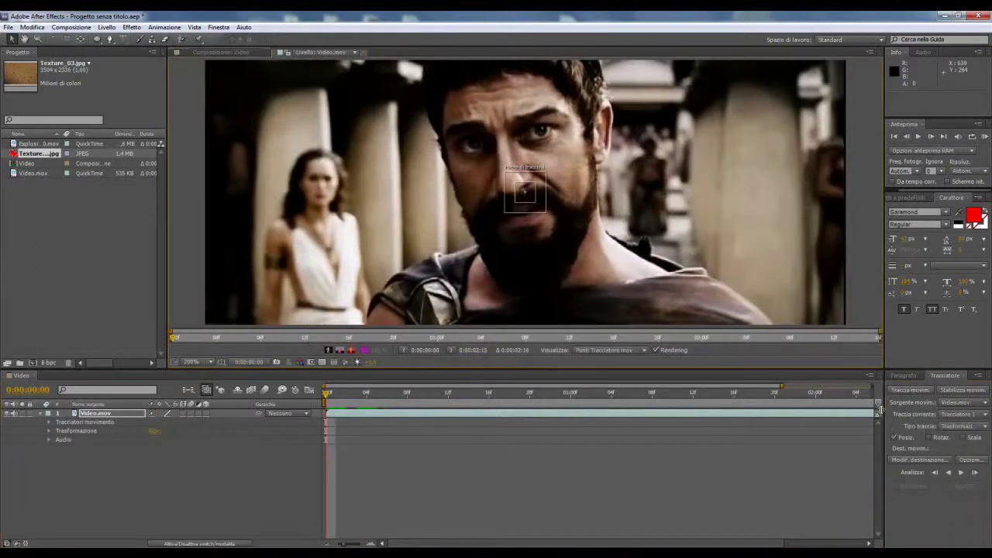
click(931, 438)
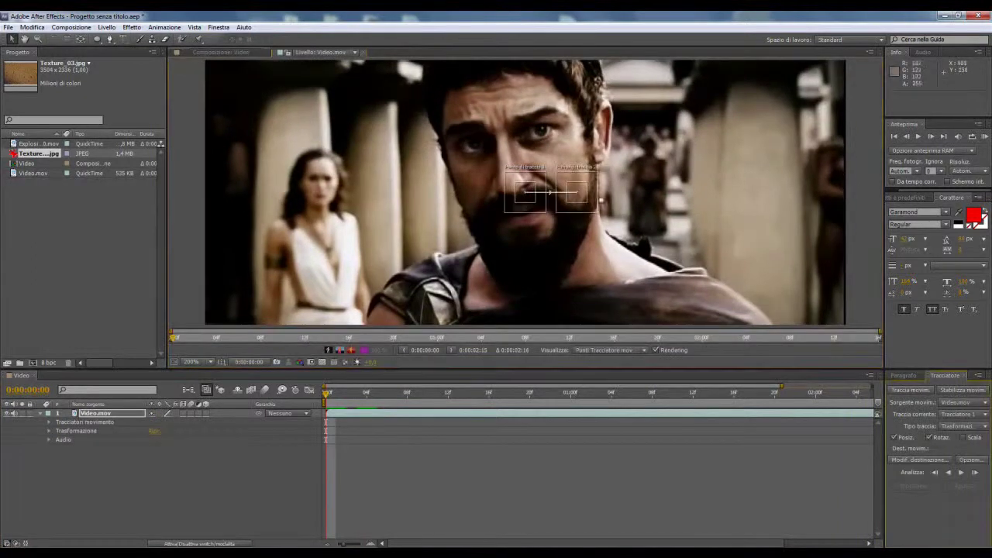
key(period)
drag(557, 245, 418, 157)
drag(652, 230, 601, 99)
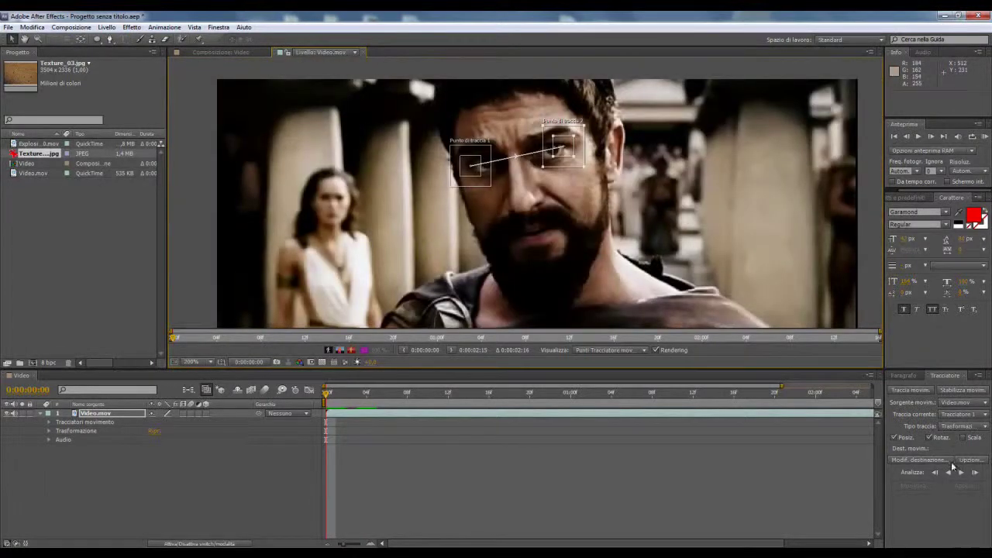
click(962, 472)
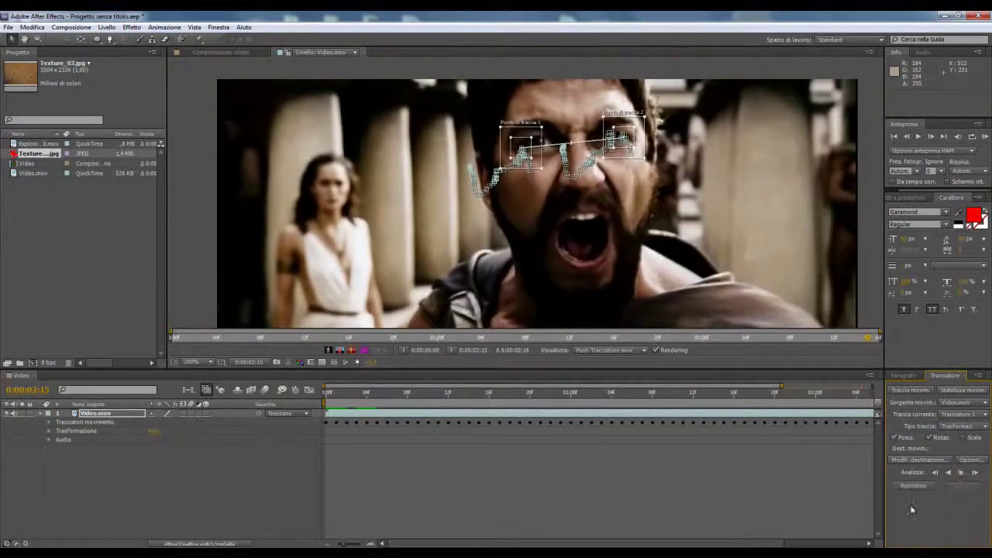
Add a null object, NULL 1, and set it as the track's motion target.
click(108, 29)
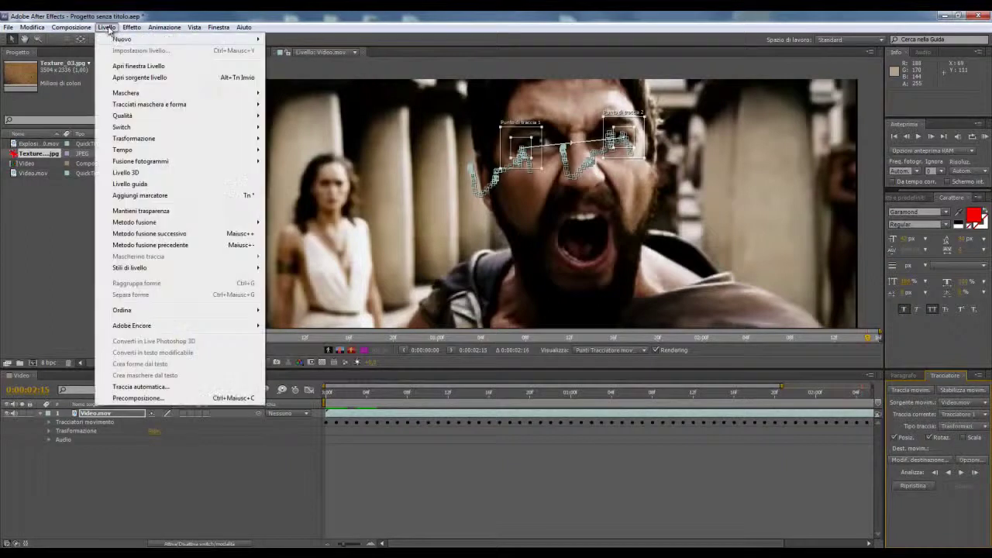
mouse_move(121, 38)
click(299, 85)
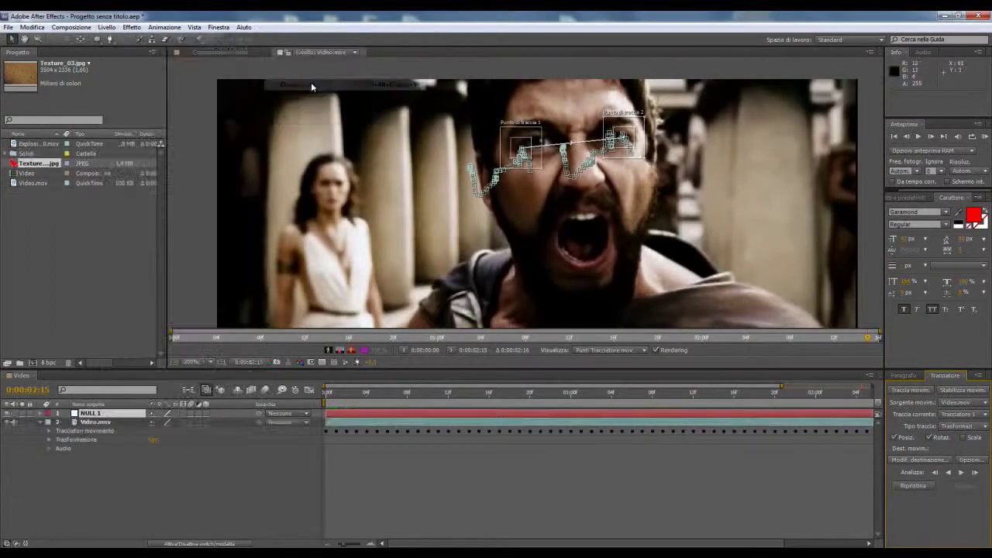
click(922, 461)
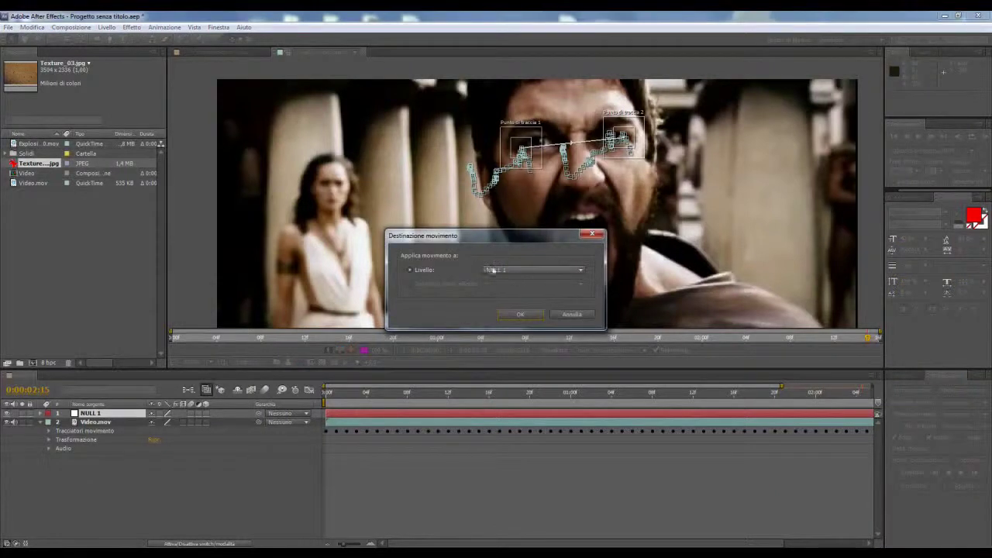
click(520, 315)
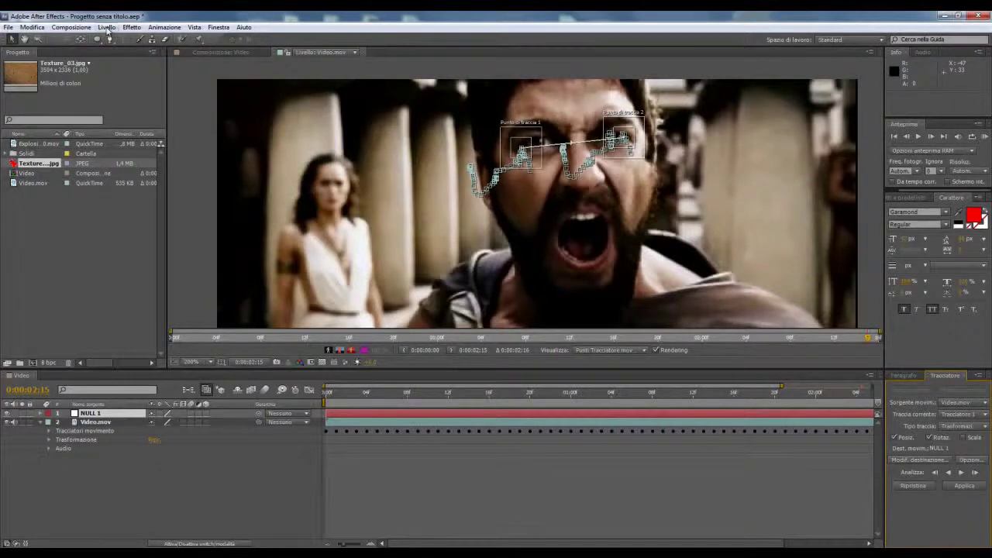
Add a new adjustment layer above NULL 1.
click(108, 29)
mouse_move(116, 40)
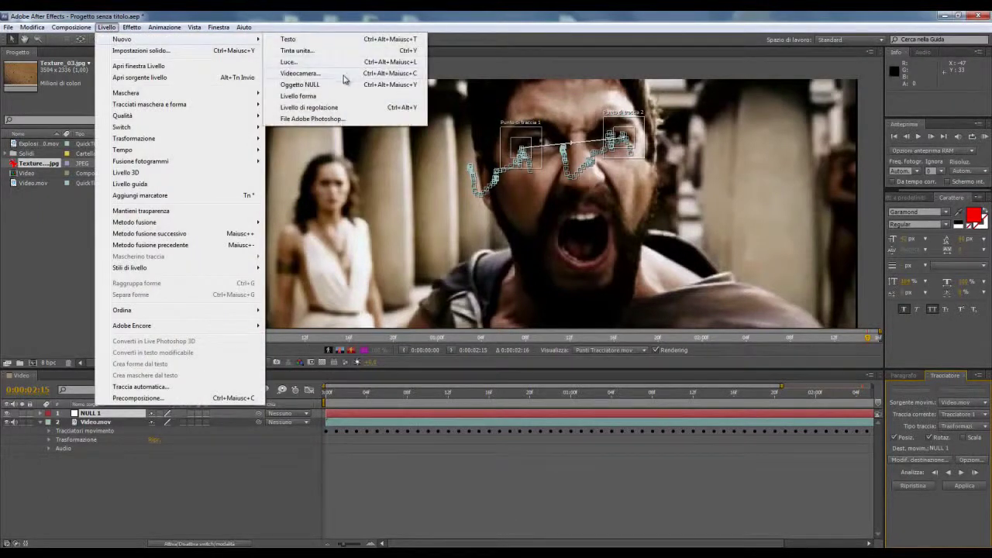
click(342, 114)
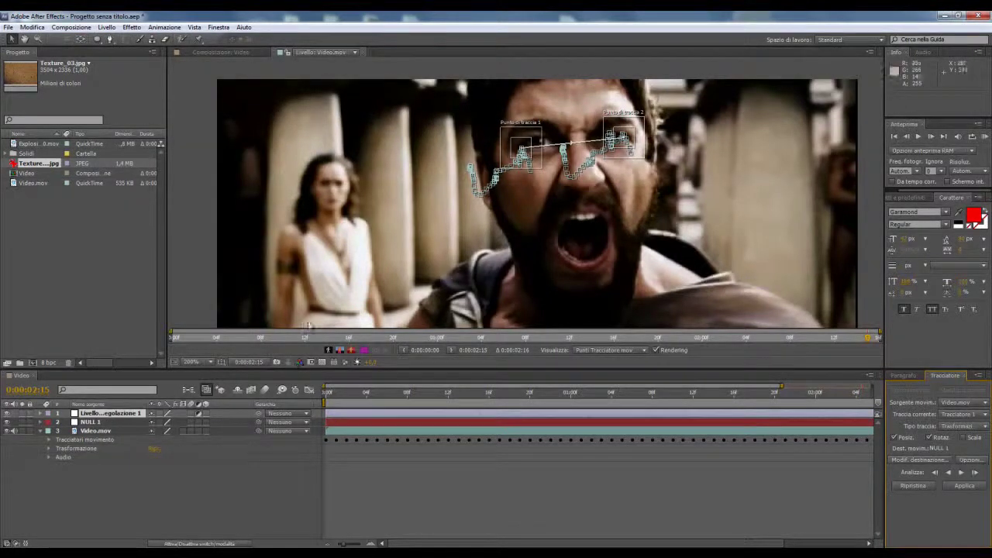
Apply the Tonalità/saturazione effect from Correzione colore to the adjustment layer.
click(131, 28)
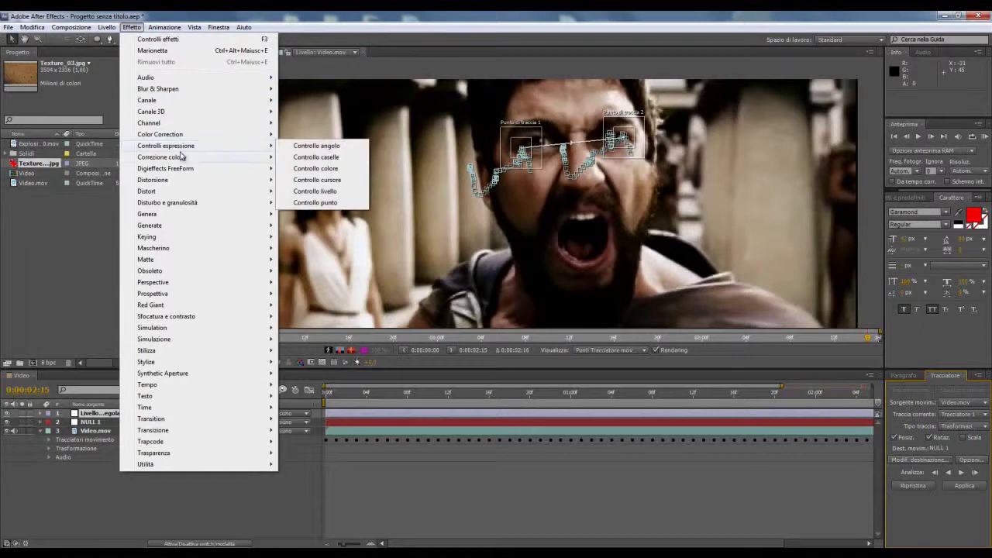
mouse_move(182, 158)
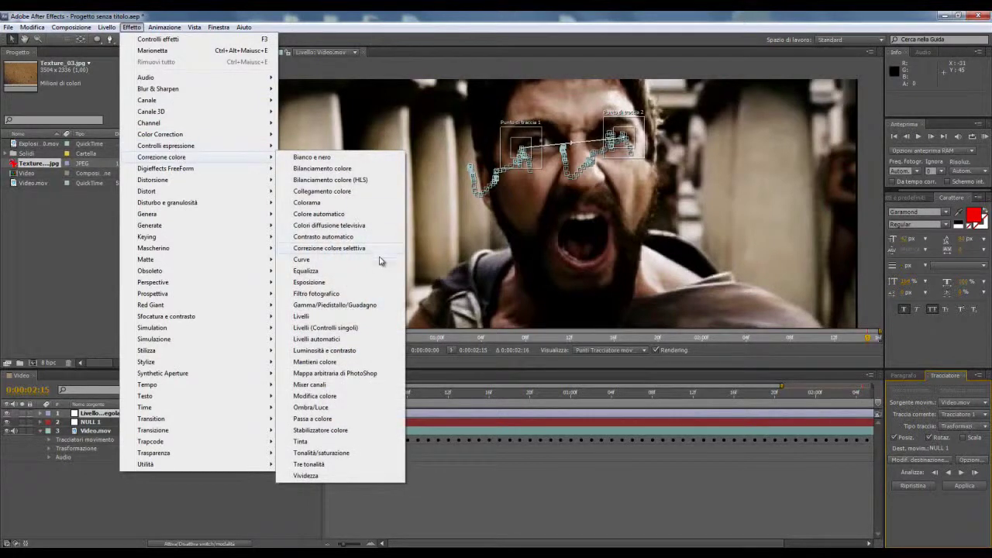
click(340, 452)
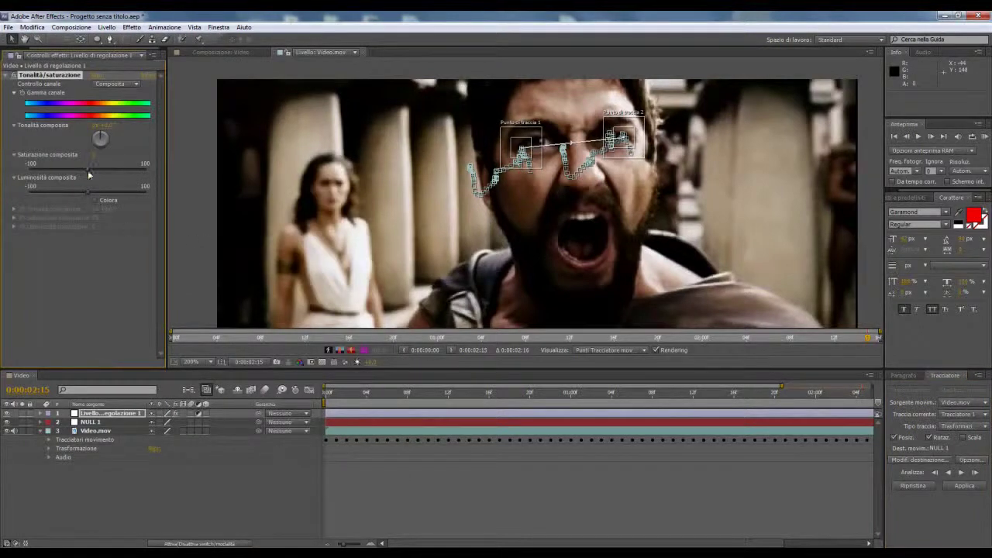
Scrub back to around frame 21 and reselect the adjustment layer to check it.
mouse_move(457, 191)
mouse_down()
mouse_move(439, 218)
mouse_move(426, 205)
mouse_up()
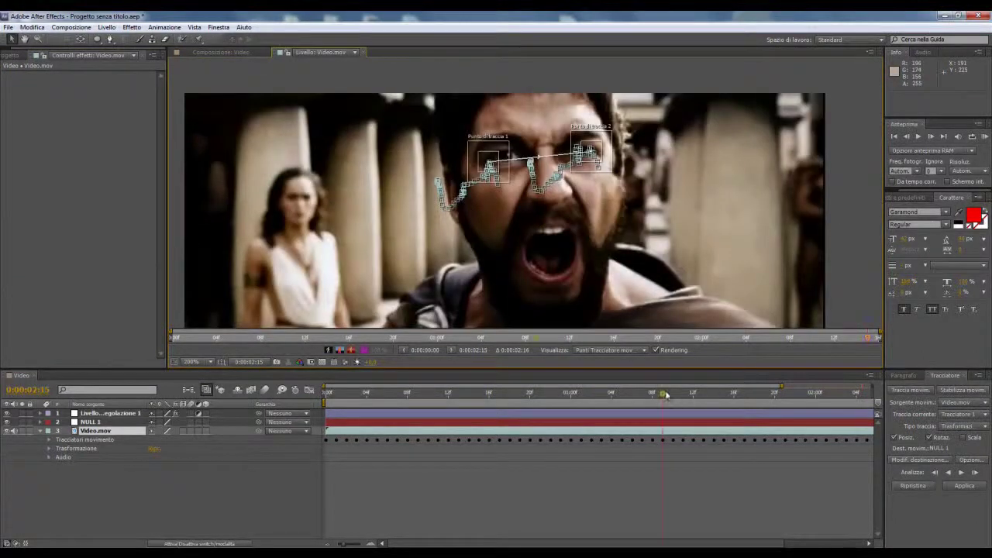
click(611, 392)
drag(469, 392, 551, 393)
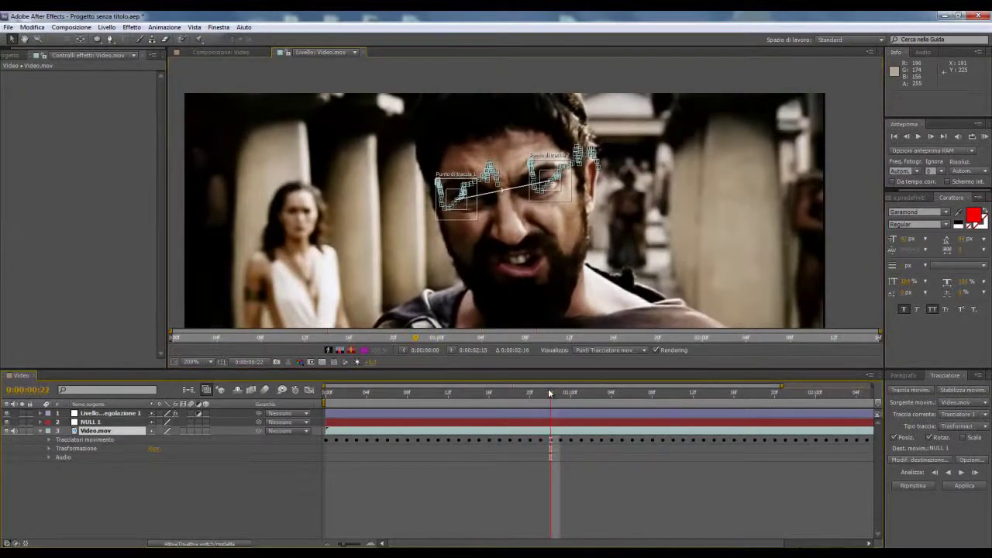
click(116, 414)
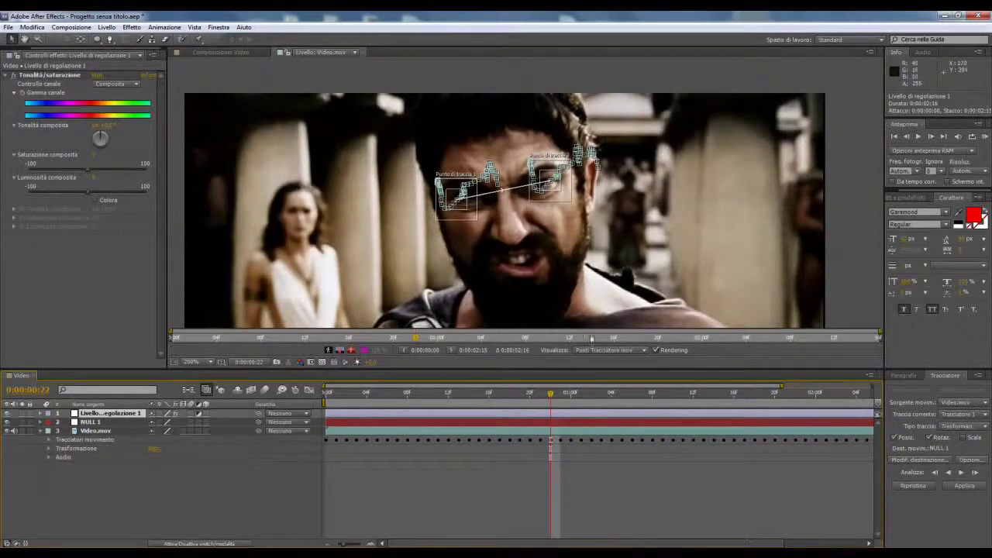
mouse_move(551, 393)
mouse_down()
mouse_move(510, 393)
mouse_move(532, 397)
mouse_up()
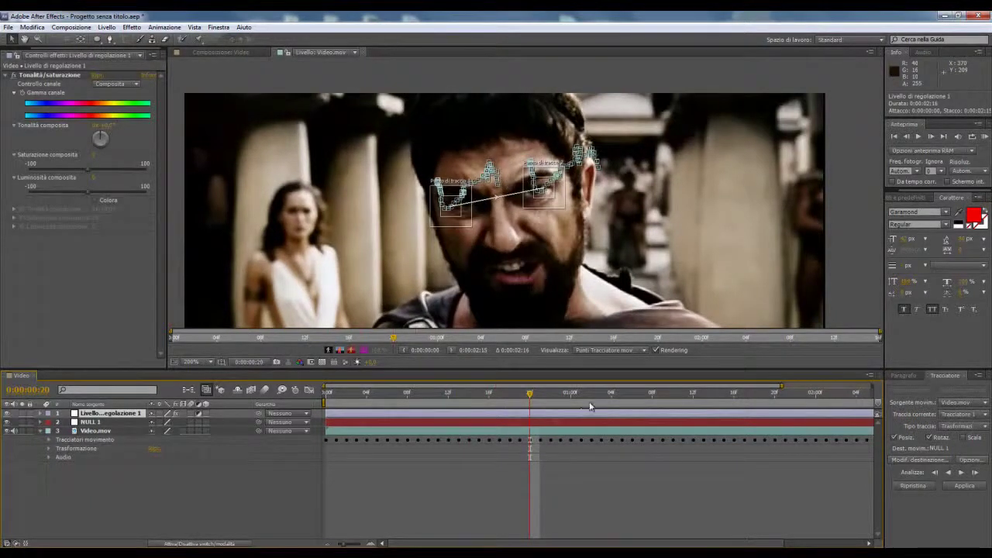
Apply the face tracking data to NULL 1 and scrub to check the motion.
click(964, 485)
click(494, 301)
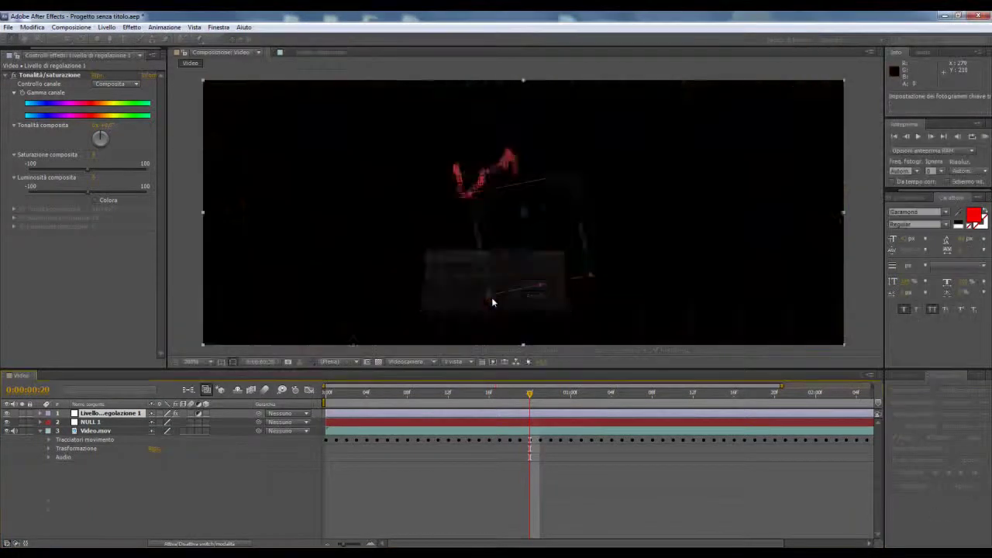
mouse_move(529, 394)
mouse_down()
mouse_move(497, 389)
mouse_move(761, 381)
mouse_move(541, 393)
mouse_up()
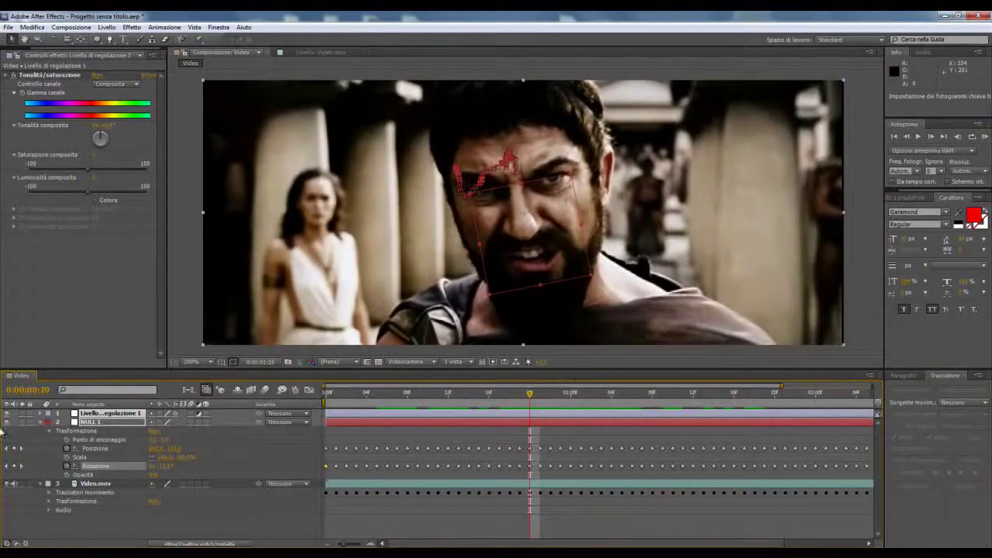
Hide NULL 1, select the adjustment layer, and widen the layer-name column.
click(6, 422)
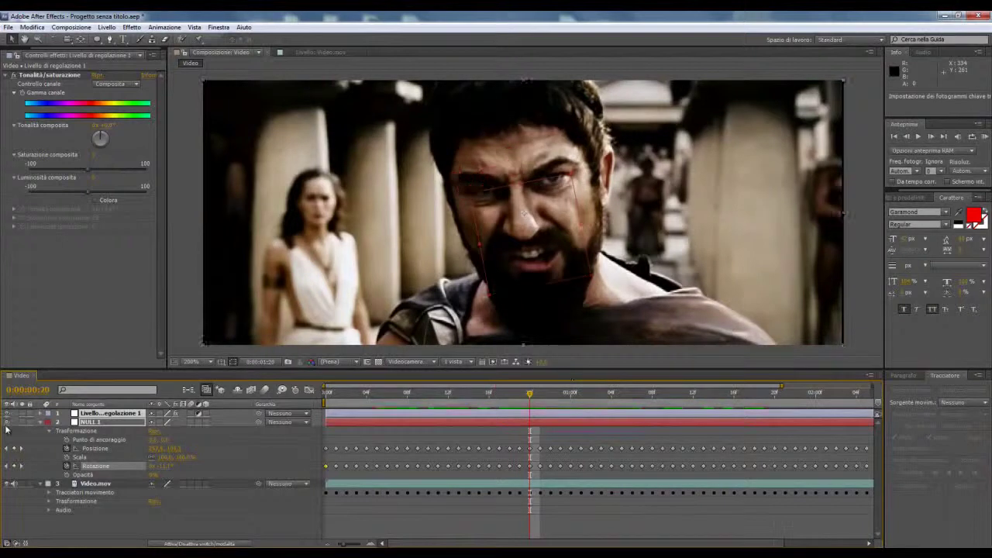
click(203, 526)
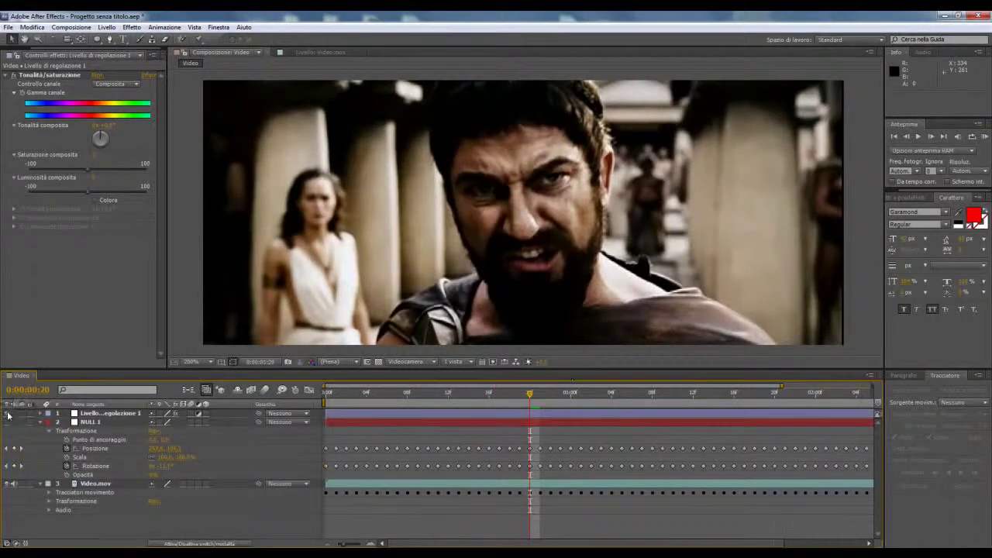
click(99, 416)
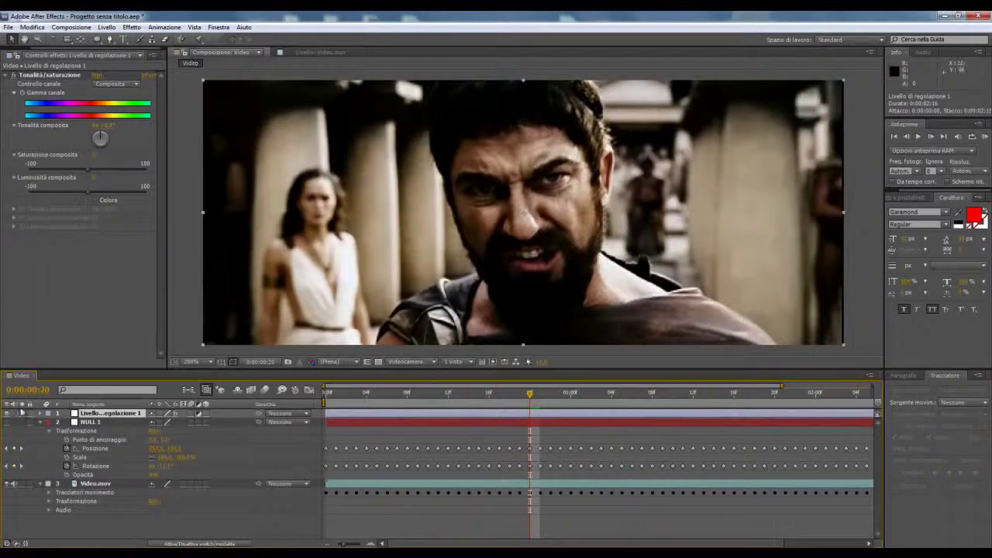
click(7, 424)
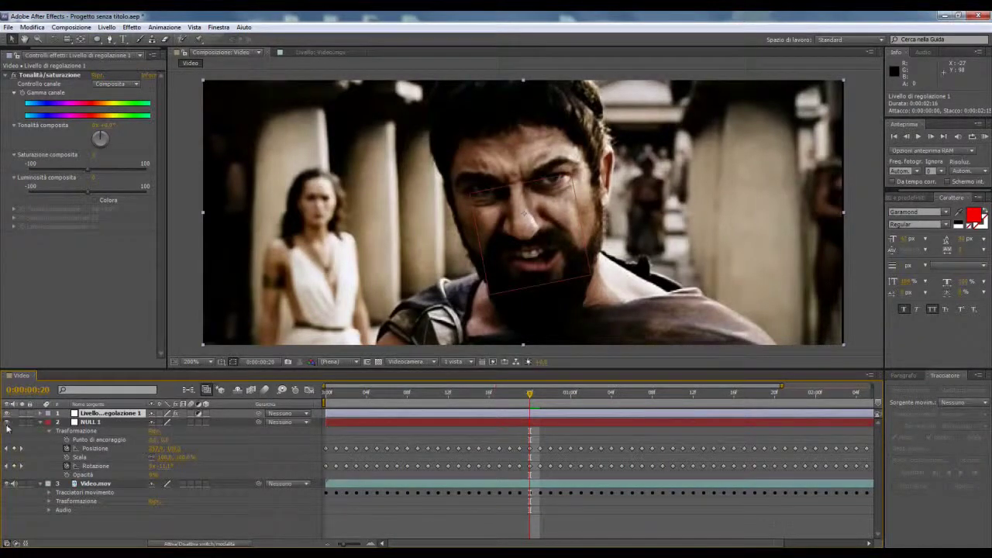
click(7, 423)
drag(149, 406, 227, 406)
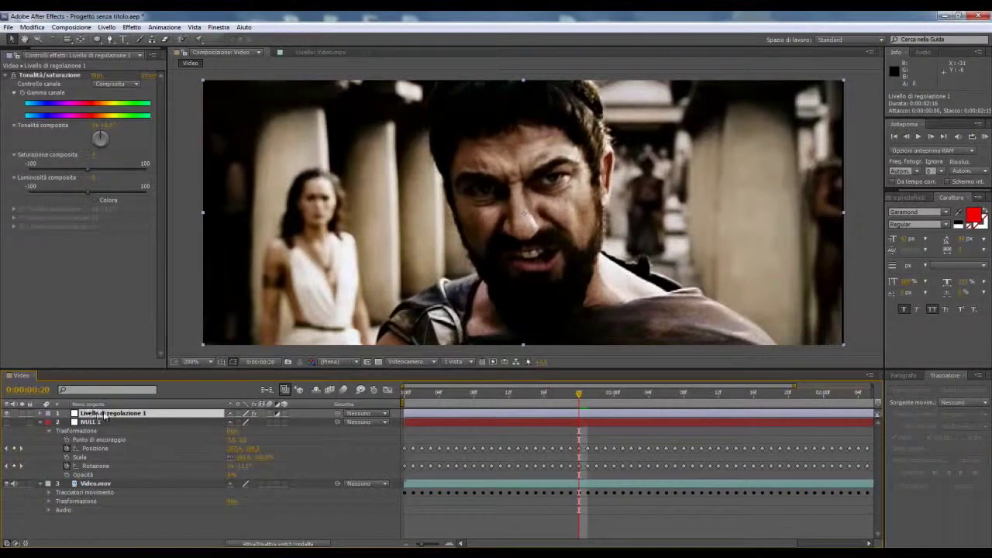
Rename the adjustment layer to 'Colore' and restore the narrower name column.
key(Return)
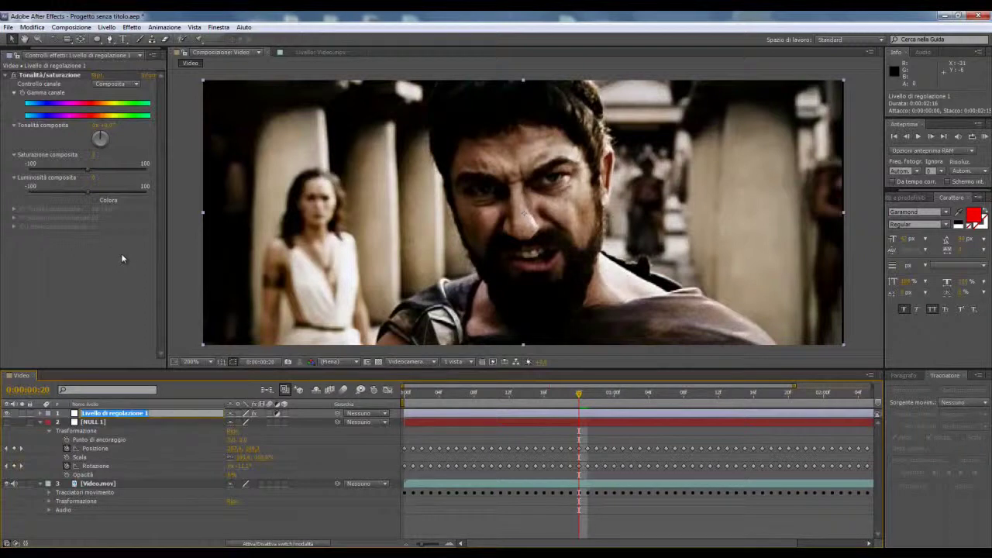
text(Colore)
key(Return)
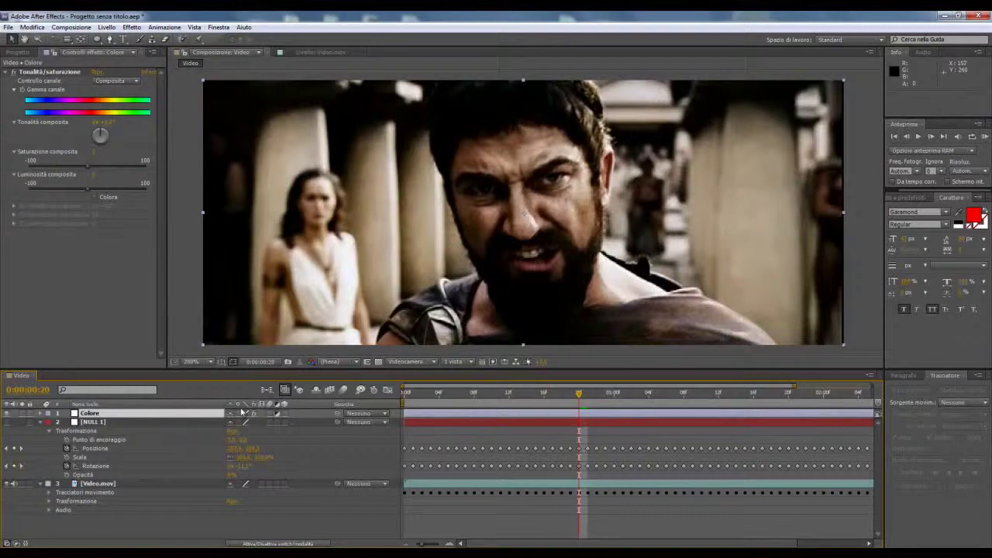
drag(226, 404, 174, 404)
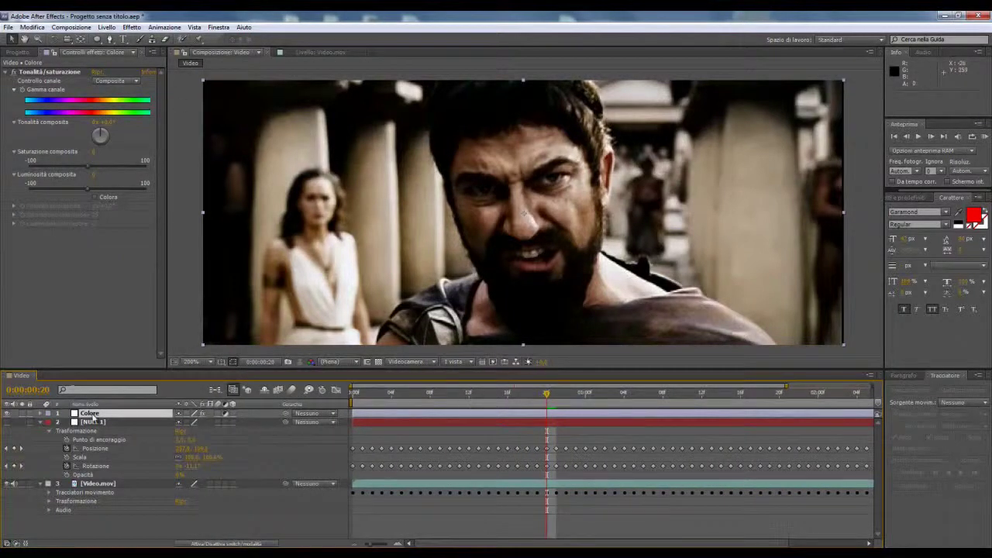
key(Return)
Draw an 11-point Pen mask around the face and beard, then enable Colora.
click(109, 38)
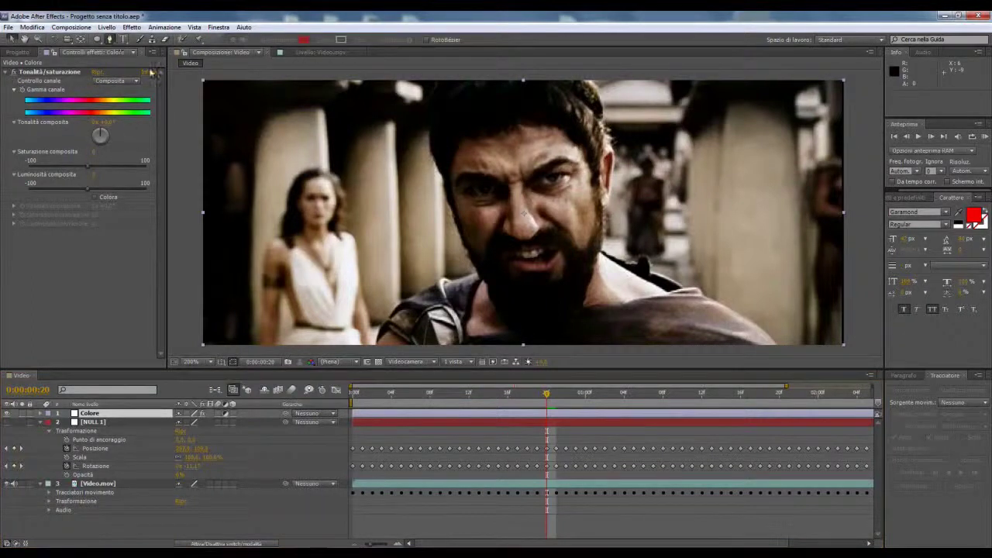
click(467, 135)
click(548, 121)
click(559, 127)
click(571, 134)
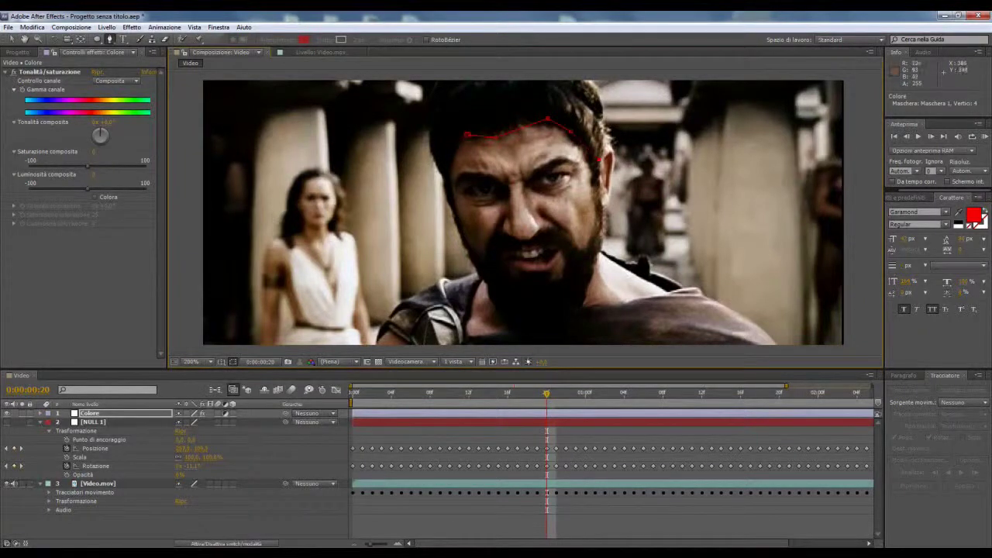
click(601, 232)
click(580, 309)
drag(547, 334, 538, 334)
click(493, 305)
click(461, 238)
click(445, 169)
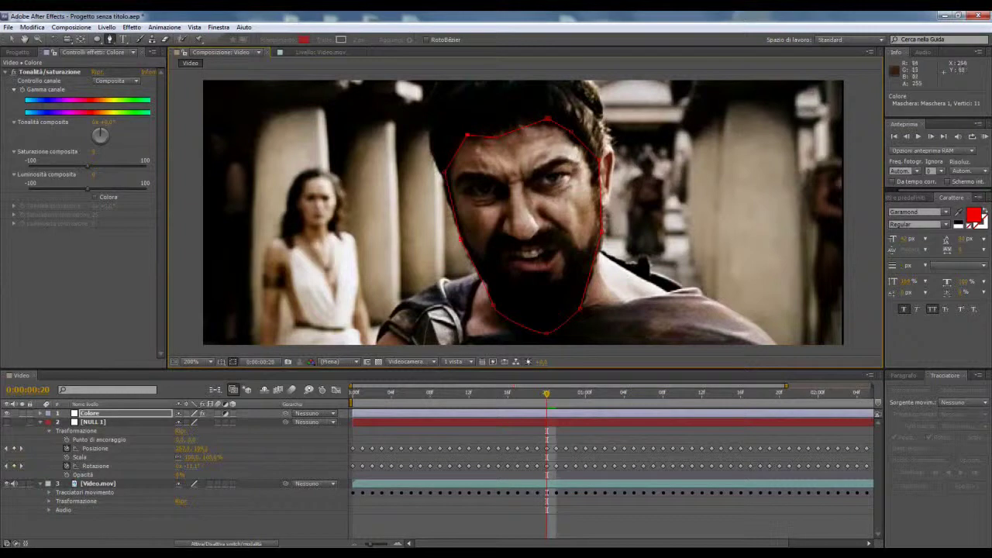
click(95, 198)
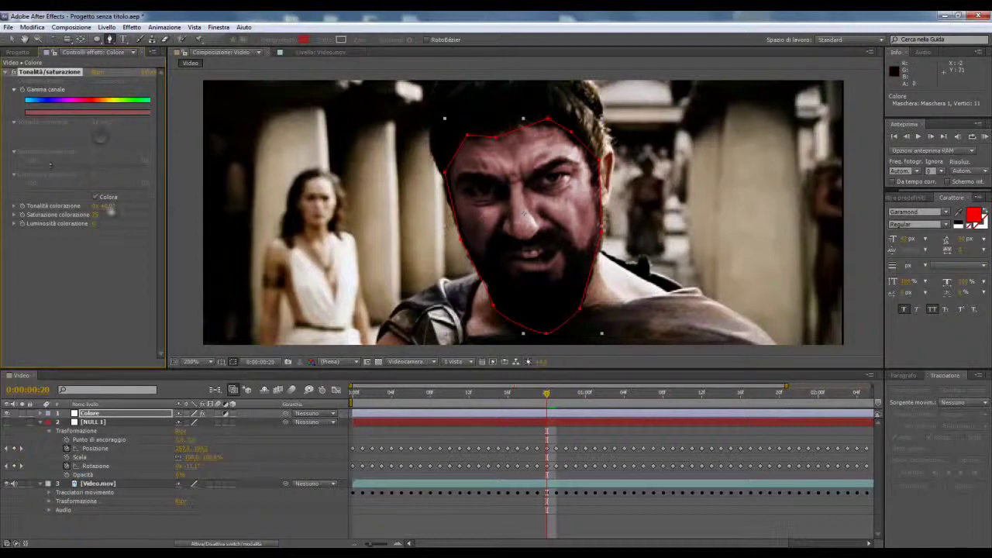
Shift the Tonalità colorazione hue to green for the face tint.
drag(109, 207, 155, 206)
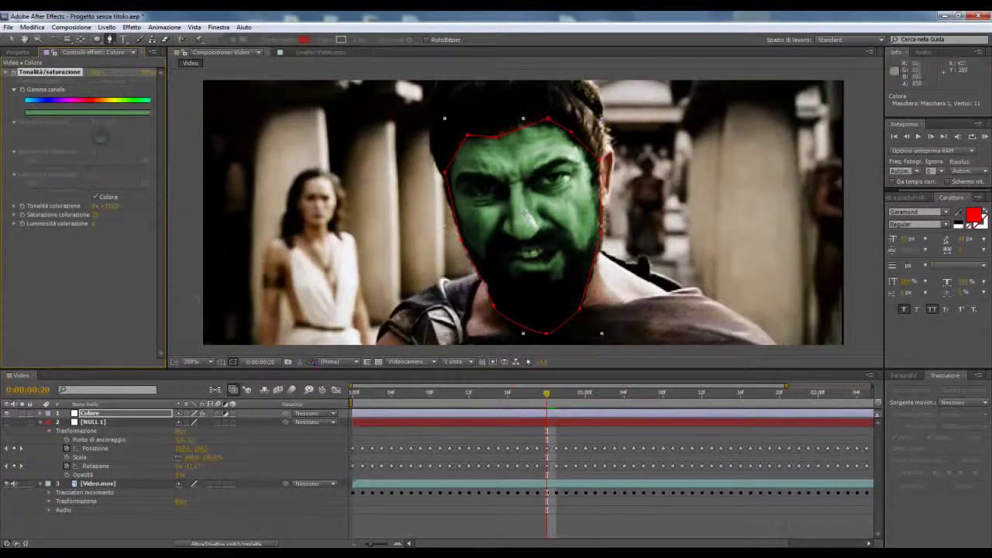
click(14, 39)
mouse_move(541, 396)
mouse_down()
mouse_move(392, 392)
mouse_move(537, 386)
mouse_up()
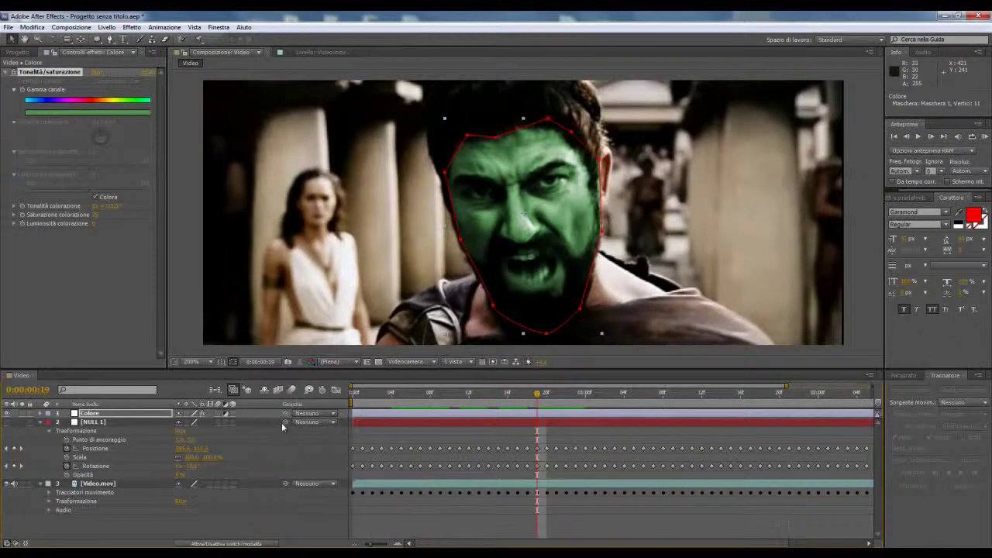
Parent the Colore layer to NULL 1 and preview the result.
drag(286, 418, 89, 424)
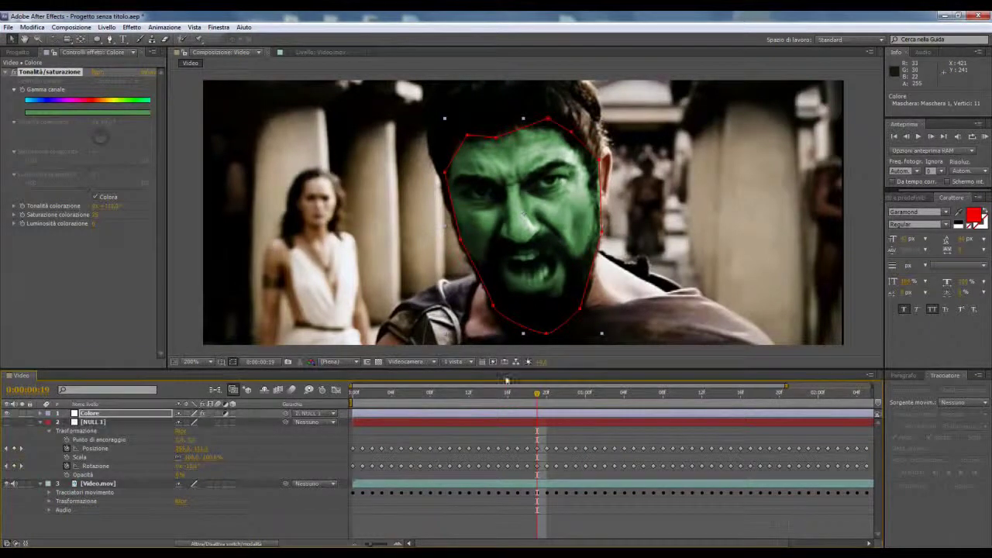
click(616, 286)
key(KP_0)
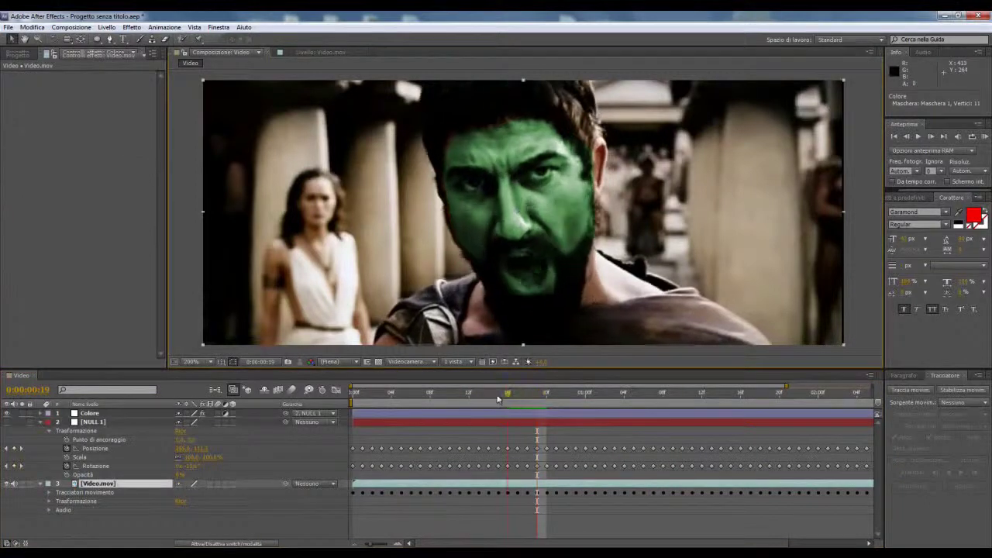